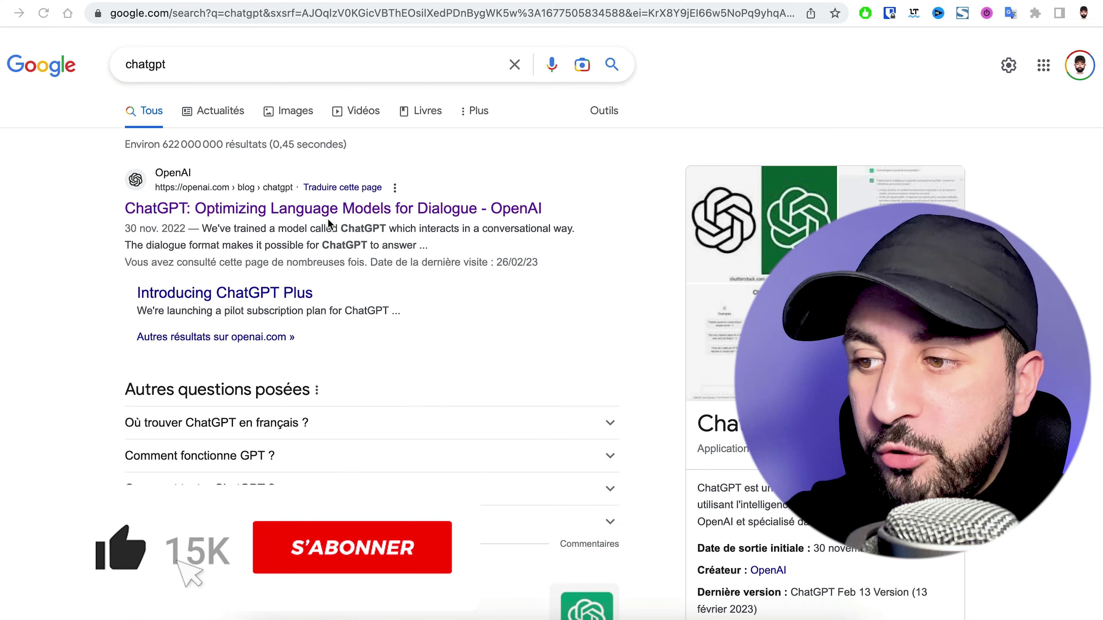
Go from the OpenAI page to ChatGPT and type a French request for a content creator's full website pages
{"action": "left_click", "coordinate": [315, 211]}
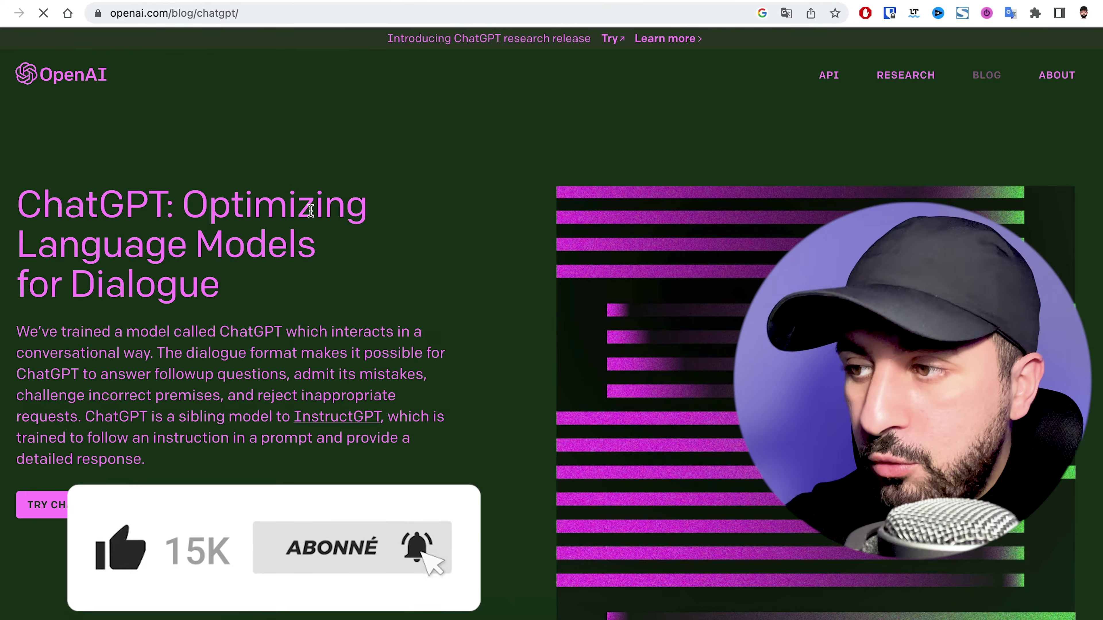
{"action": "left_click", "coordinate": [615, 43]}
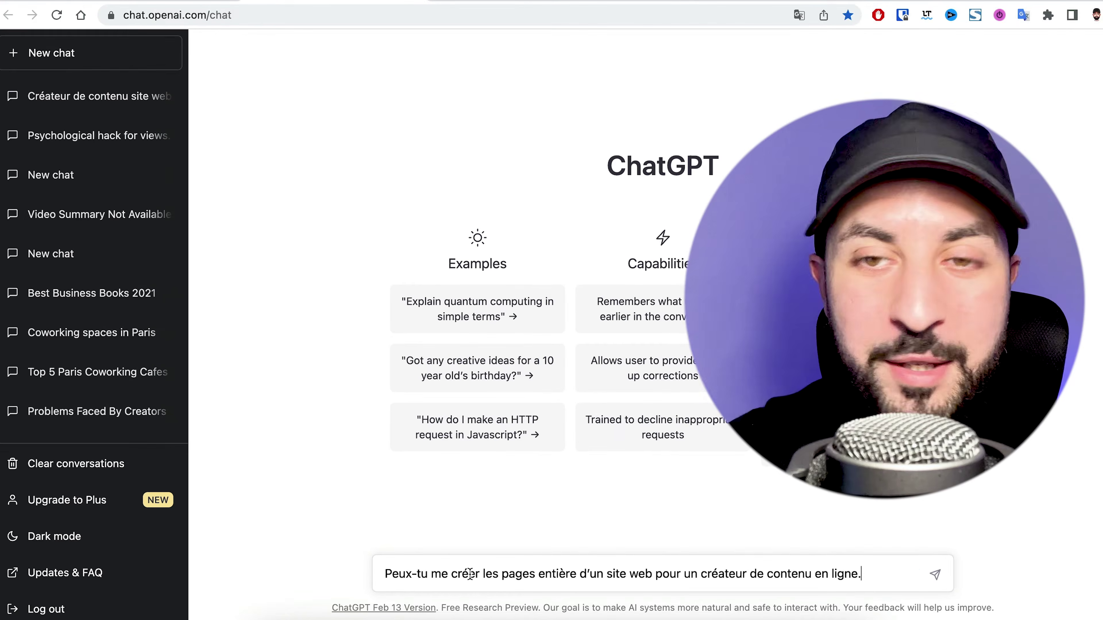
{"action": "type", "text": "."}
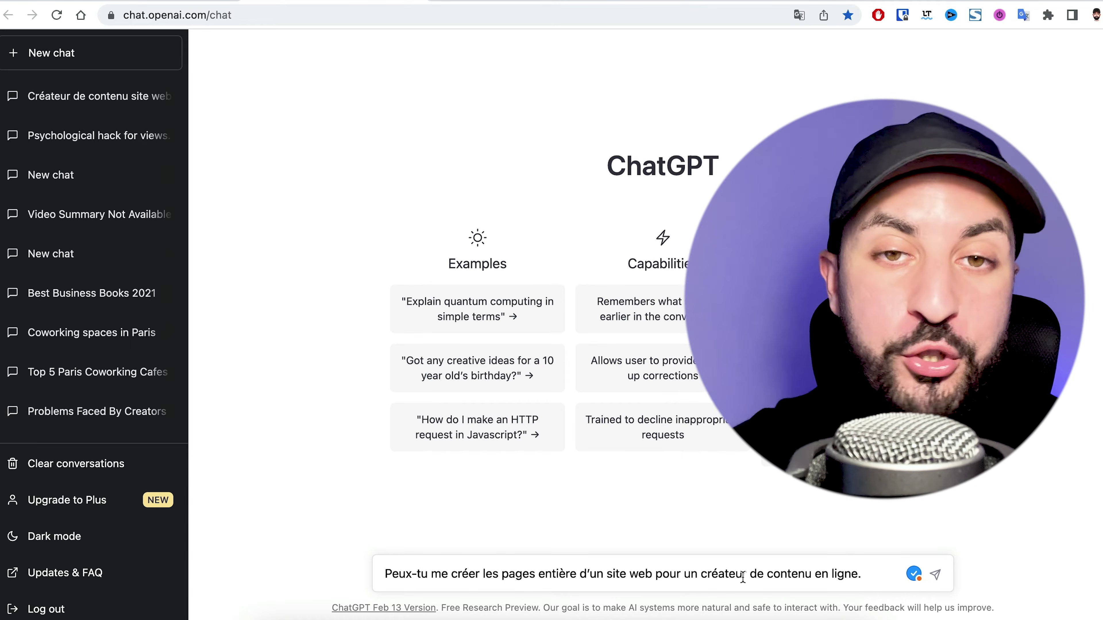
Send the request and read ChatGPT's ten-page list, from Accueil to FAQ
{"action": "key", "text": "Return"}
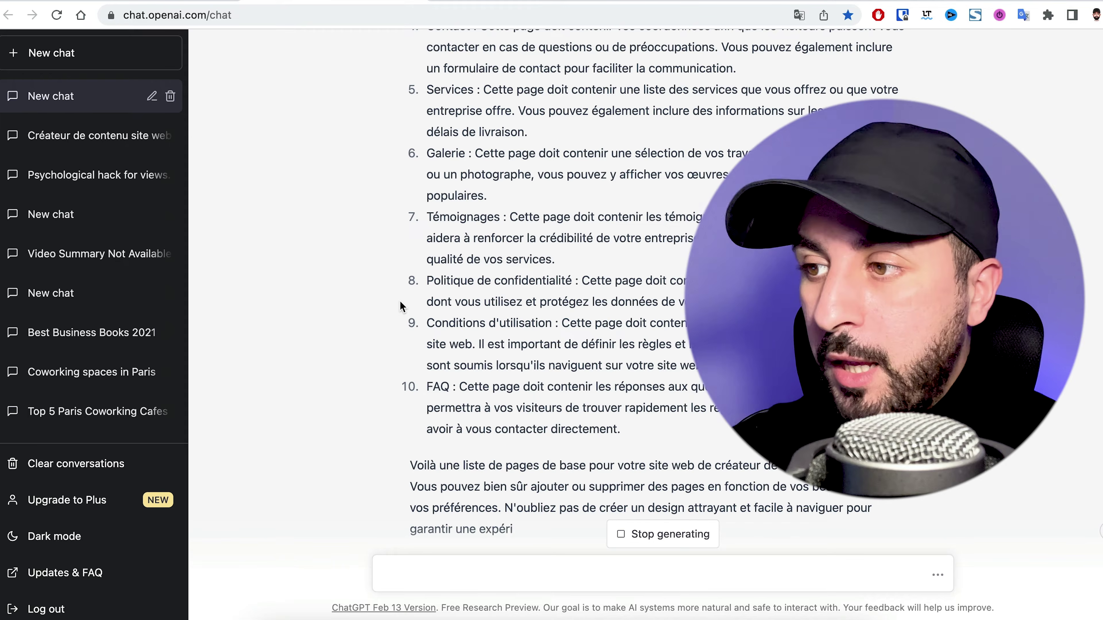
{"action": "scroll", "coordinate": [434, 203], "scroll_direction": "up", "scroll_amount": 8}
{"action": "scroll", "coordinate": [447, 286], "scroll_direction": "down", "scroll_amount": 2}
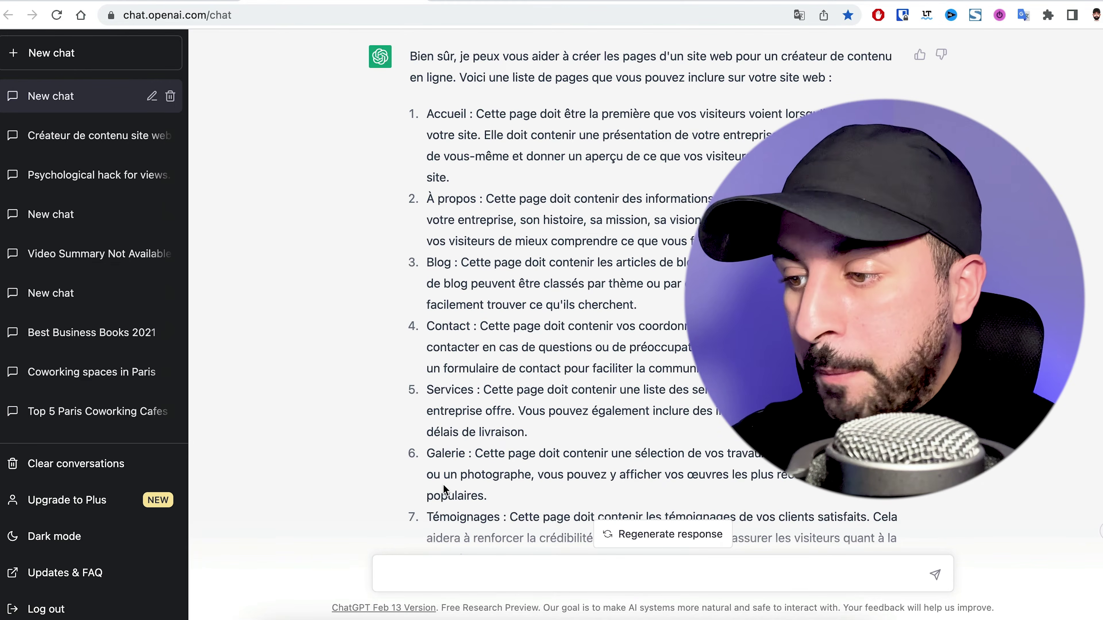
{"action": "scroll", "coordinate": [443, 483], "scroll_direction": "down", "scroll_amount": 3}
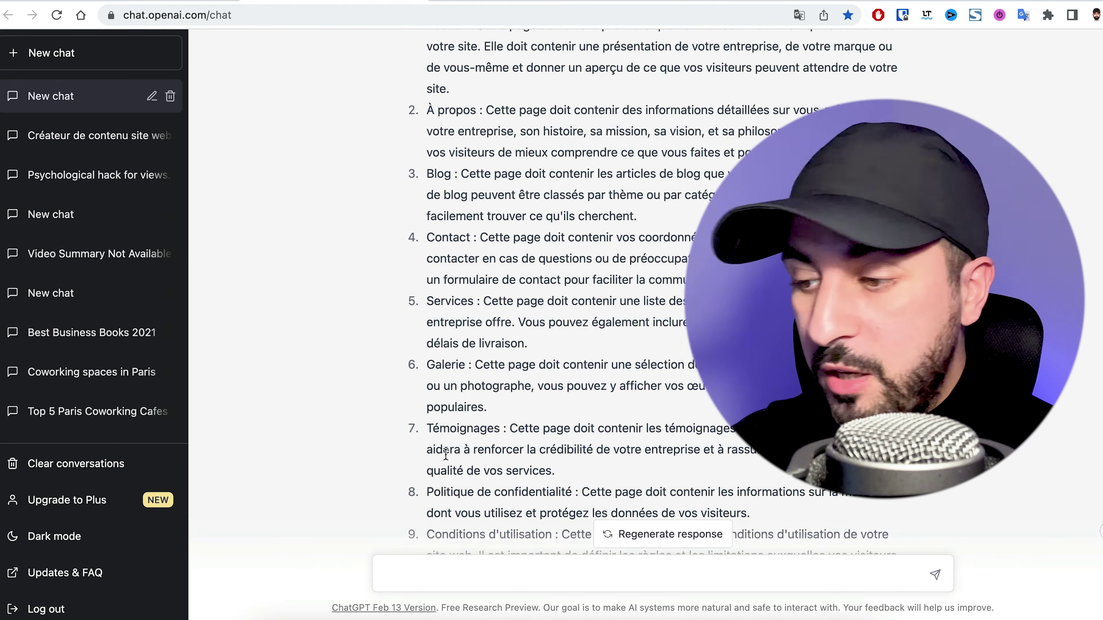
{"action": "scroll", "coordinate": [445, 456], "scroll_direction": "down", "scroll_amount": 2}
{"action": "scroll", "coordinate": [446, 454], "scroll_direction": "down", "scroll_amount": 3}
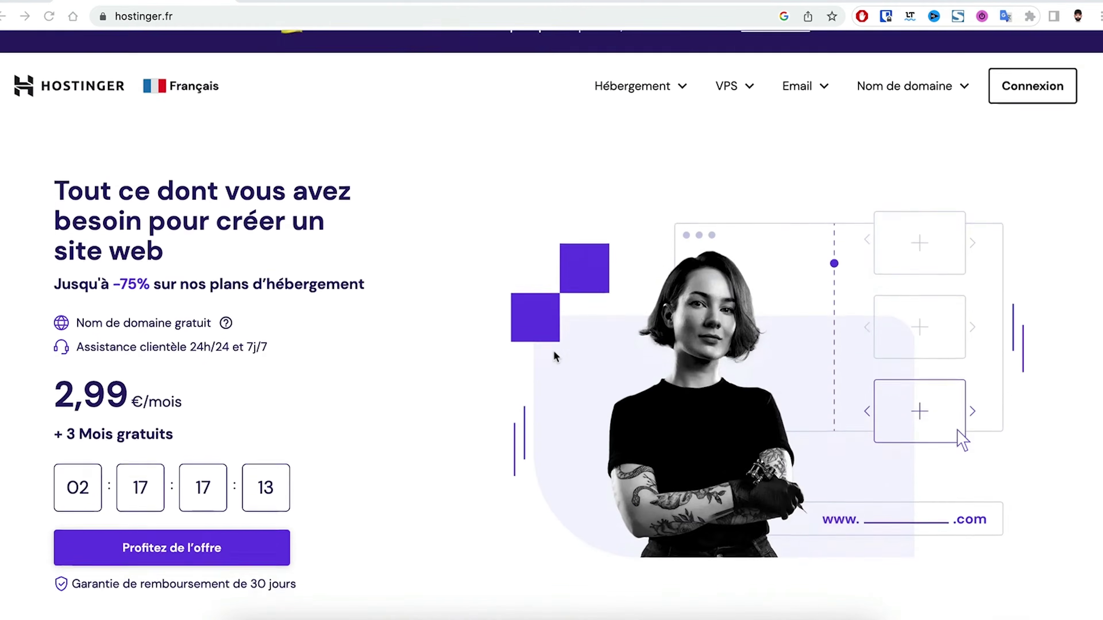
Scroll the Hostinger homepage and start a domain availability check
{"action": "scroll", "coordinate": [554, 350], "scroll_direction": "down", "scroll_amount": 10}
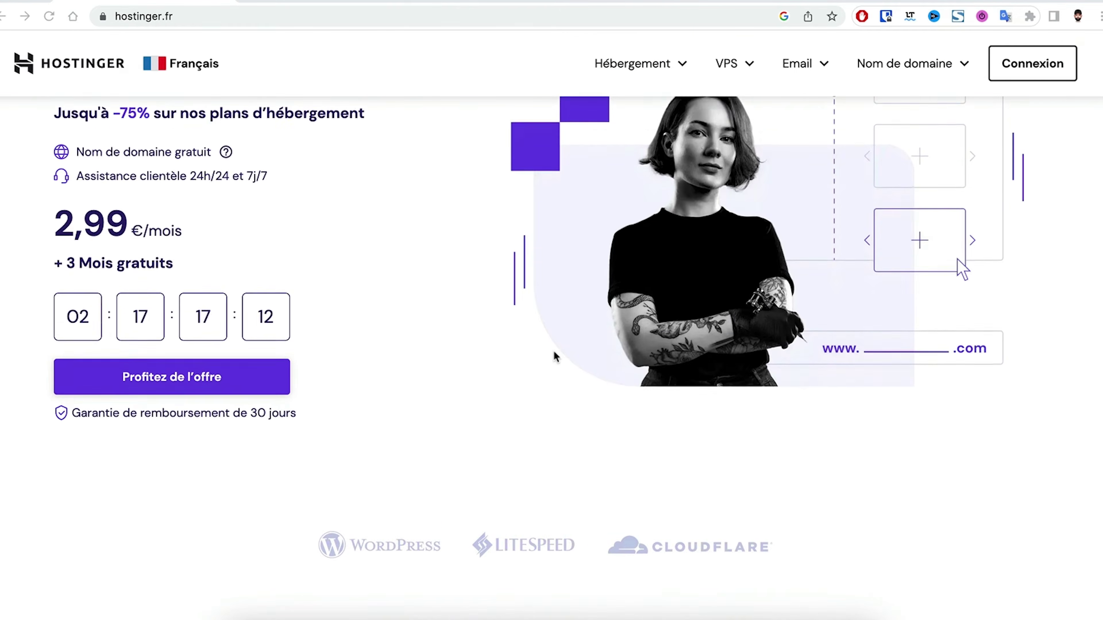
{"action": "scroll", "coordinate": [555, 356], "scroll_direction": "down", "scroll_amount": 4}
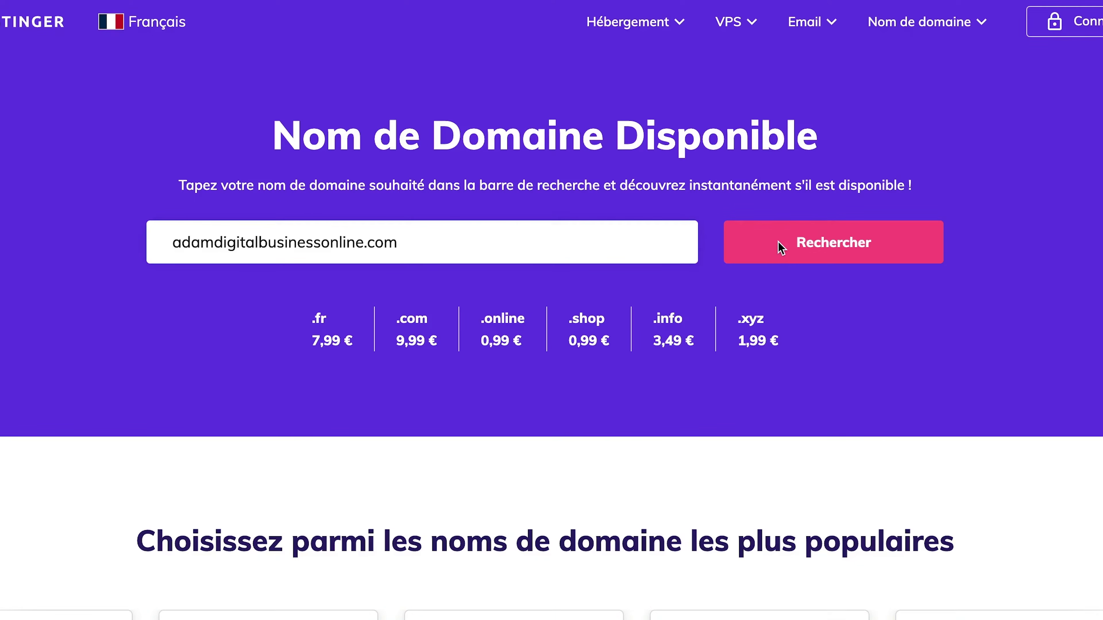
{"action": "left_click", "coordinate": [777, 243]}
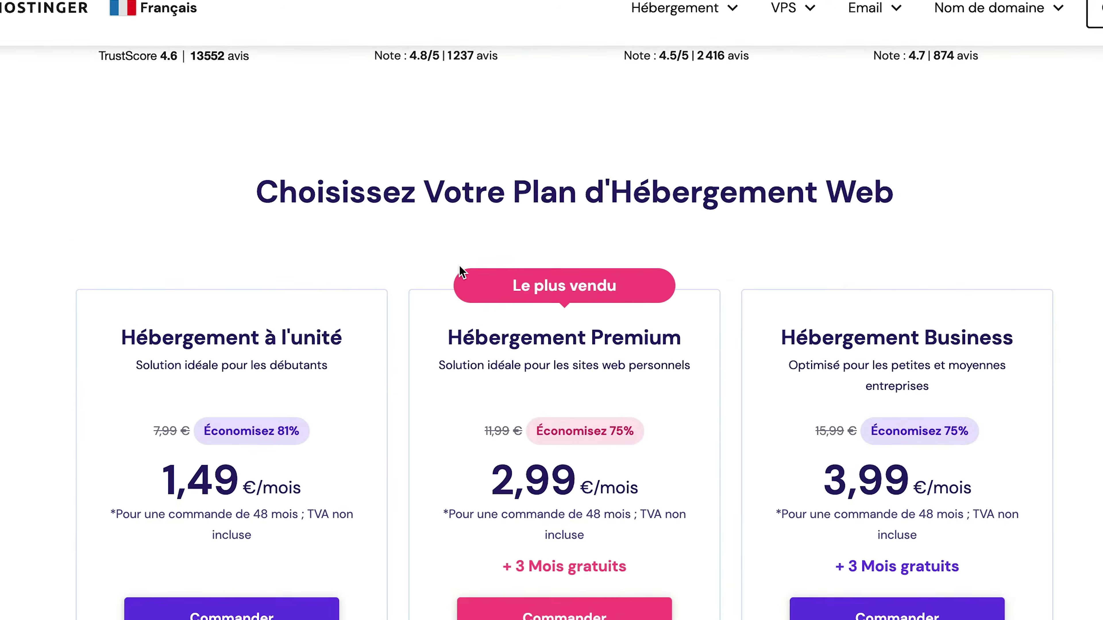
Review the 24/7 chat support and 30-day money-back guarantee sections
{"action": "scroll", "coordinate": [487, 222], "scroll_direction": "down", "scroll_amount": 15}
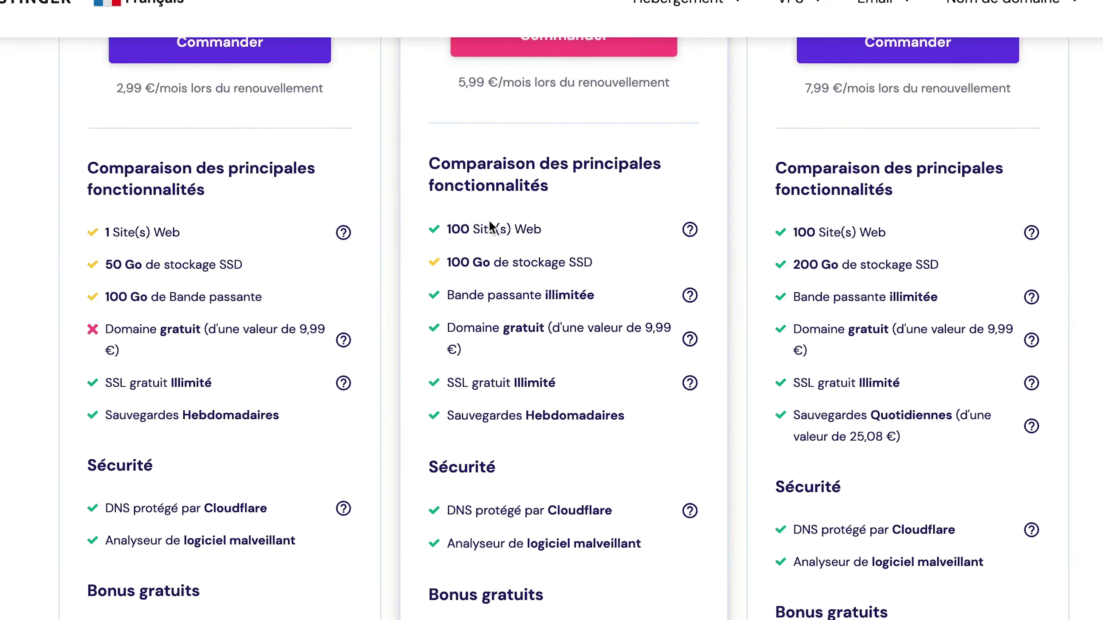
{"action": "scroll", "coordinate": [483, 216], "scroll_direction": "down", "scroll_amount": 10}
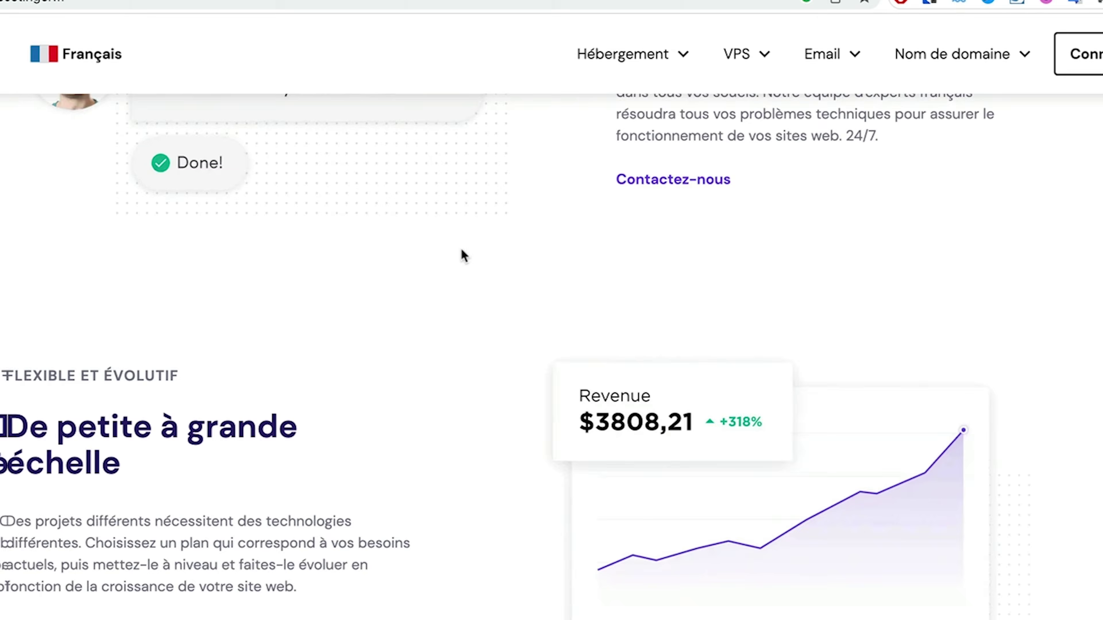
{"action": "scroll", "coordinate": [455, 250], "scroll_direction": "up", "scroll_amount": 3}
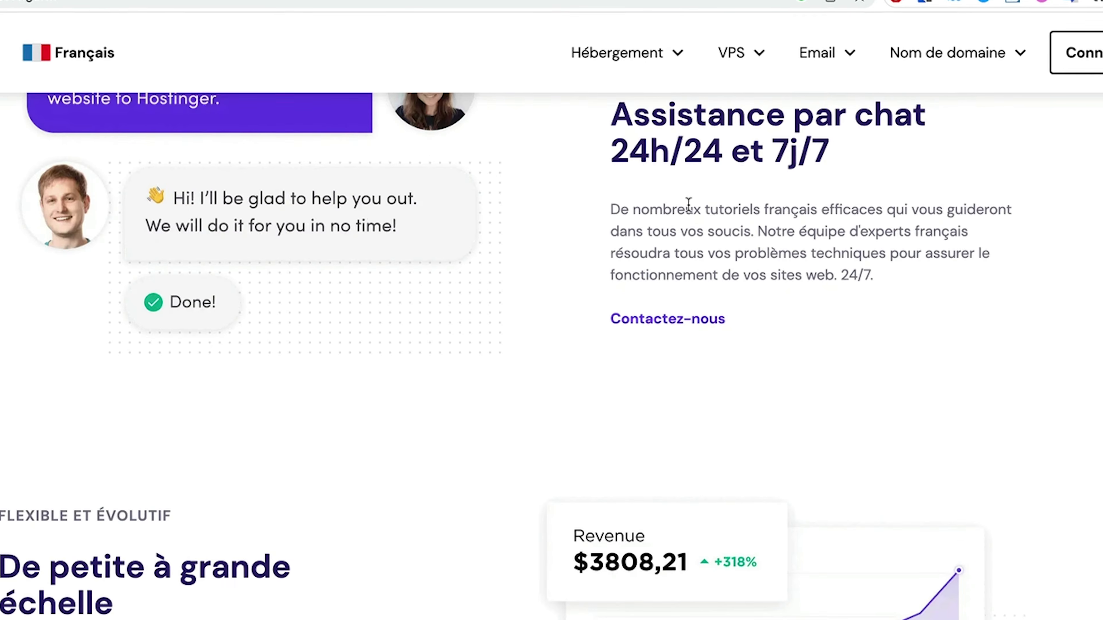
{"action": "scroll", "coordinate": [687, 207], "scroll_direction": "up", "scroll_amount": 3}
{"action": "double_click", "coordinate": [687, 192]}
{"action": "triple_click", "coordinate": [701, 181]}
{"action": "left_click", "coordinate": [624, 233]}
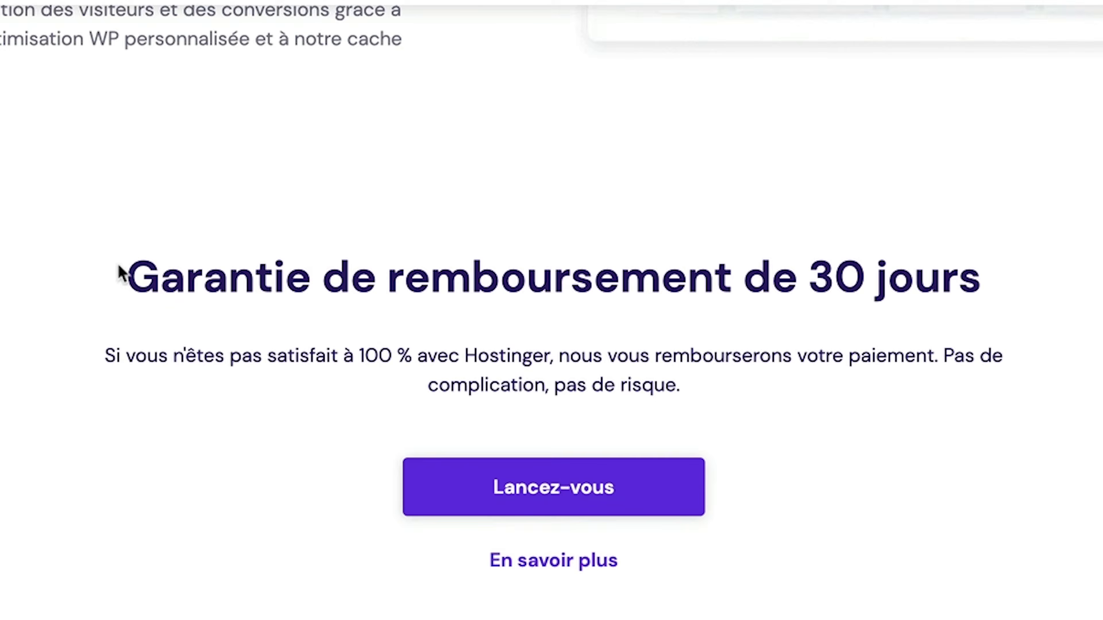
{"action": "left_click_drag", "start_coordinate": [123, 271], "coordinate": [808, 318]}
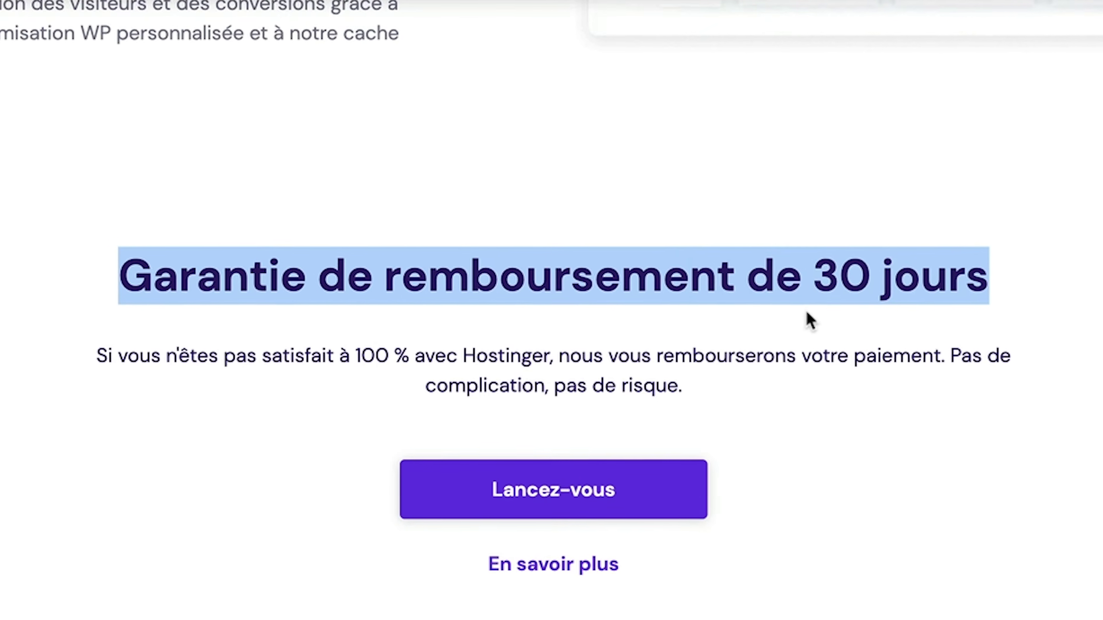
{"action": "left_click", "coordinate": [1054, 266]}
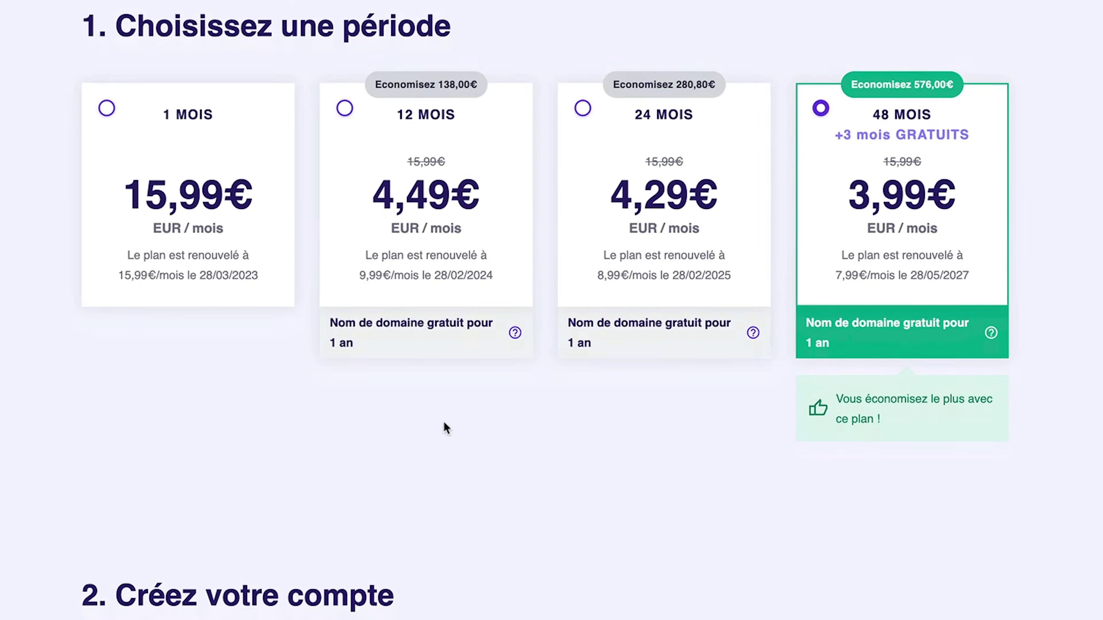
{"action": "scroll", "coordinate": [444, 425], "scroll_direction": "down", "scroll_amount": 10}
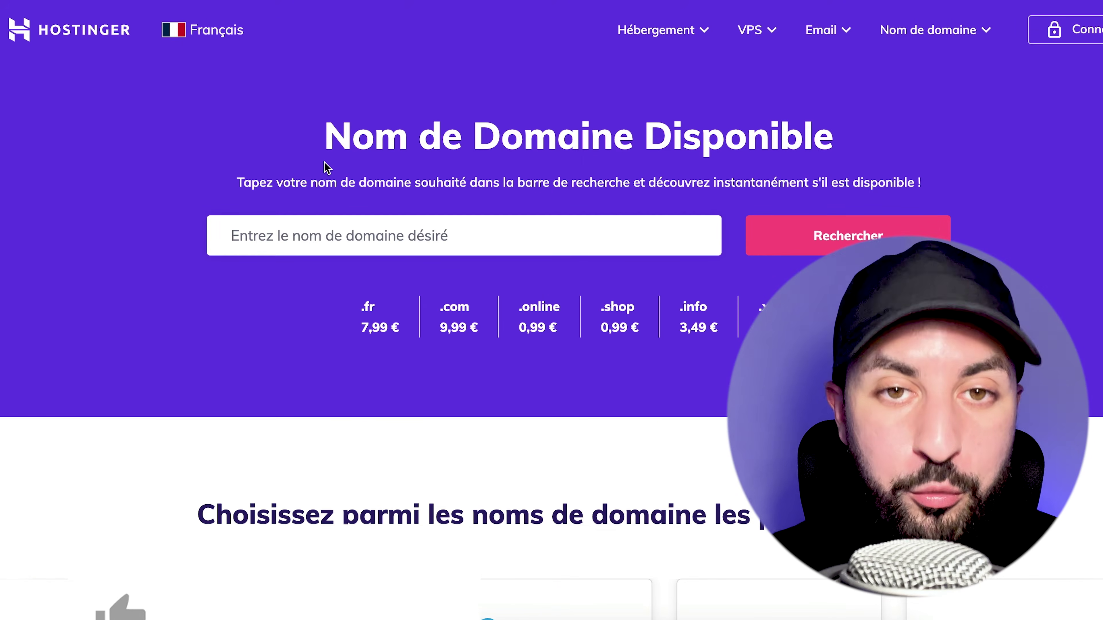
Search the chosen .com domain name and confirm it is available at 9,99 €/an
{"action": "left_click", "coordinate": [257, 248]}
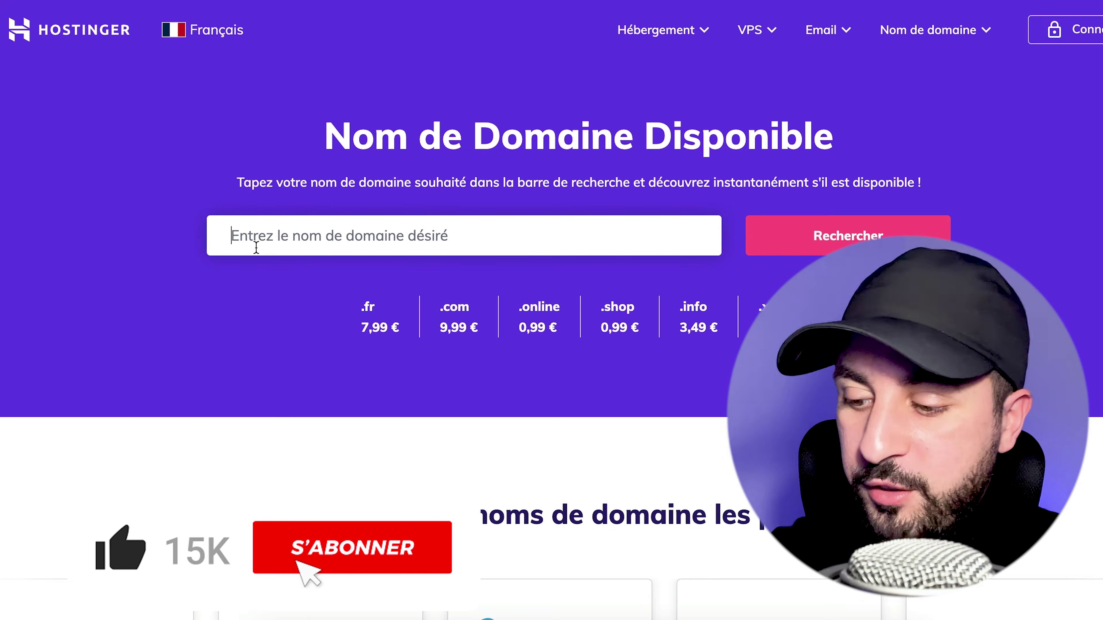
{"action": "type", "text": "adamdigital"}
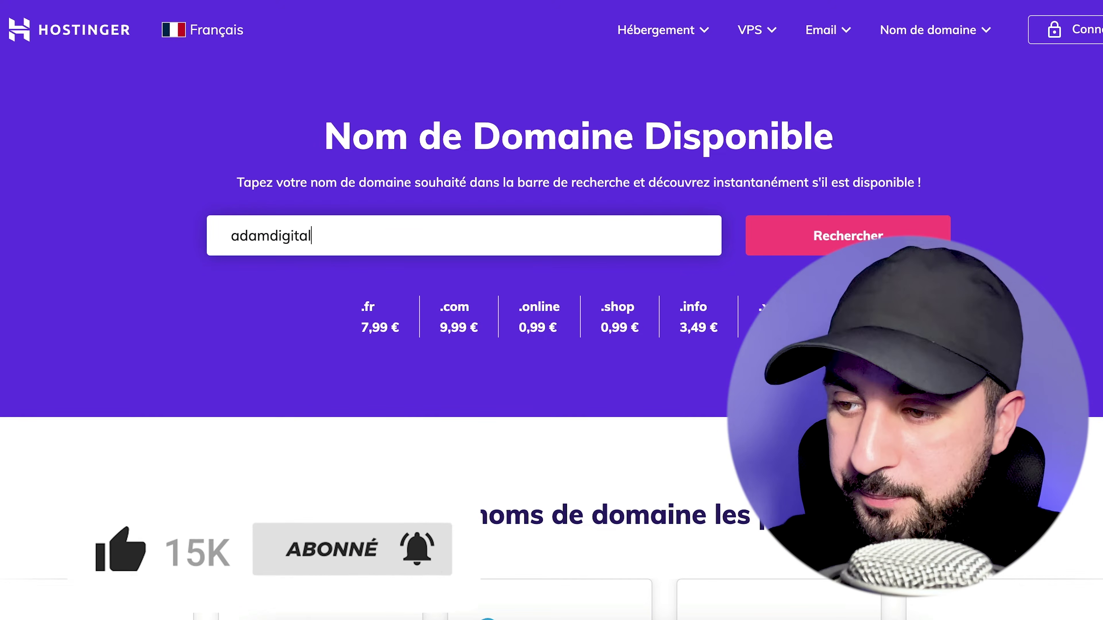
{"action": "type", "text": "business."}
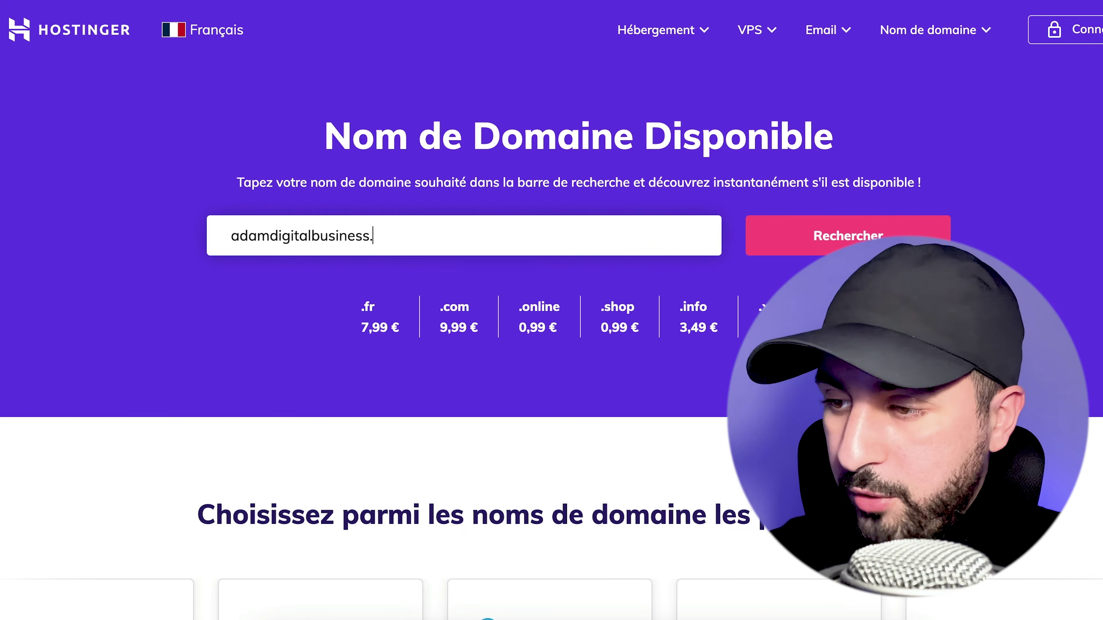
{"action": "type", "text": "com"}
{"action": "left_click", "coordinate": [809, 240]}
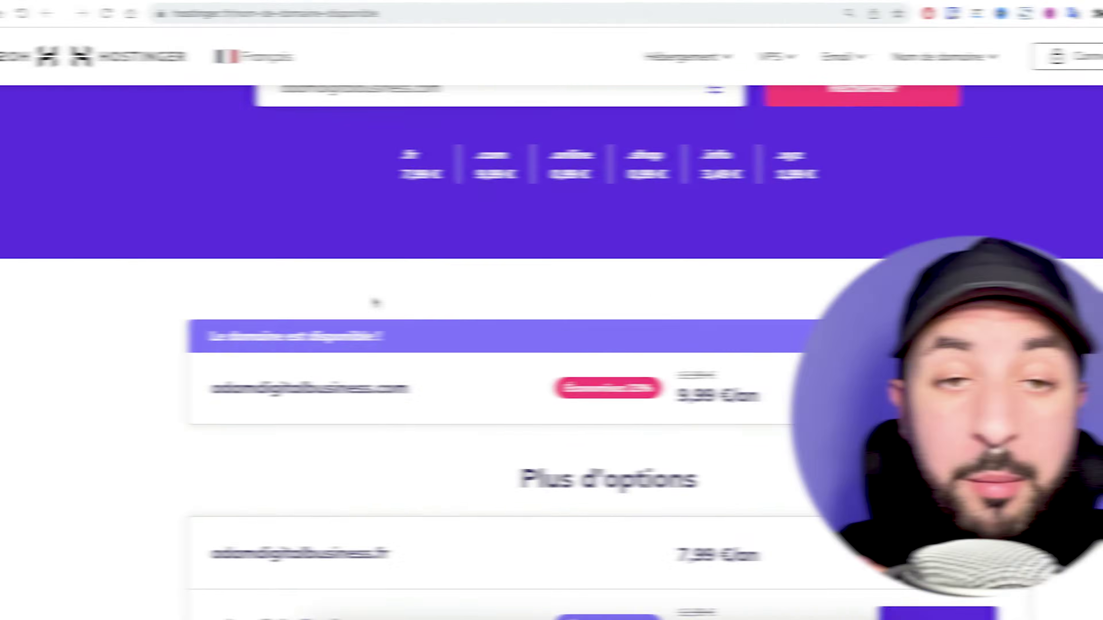
{"action": "scroll", "coordinate": [313, 302], "scroll_direction": "down", "scroll_amount": 1}
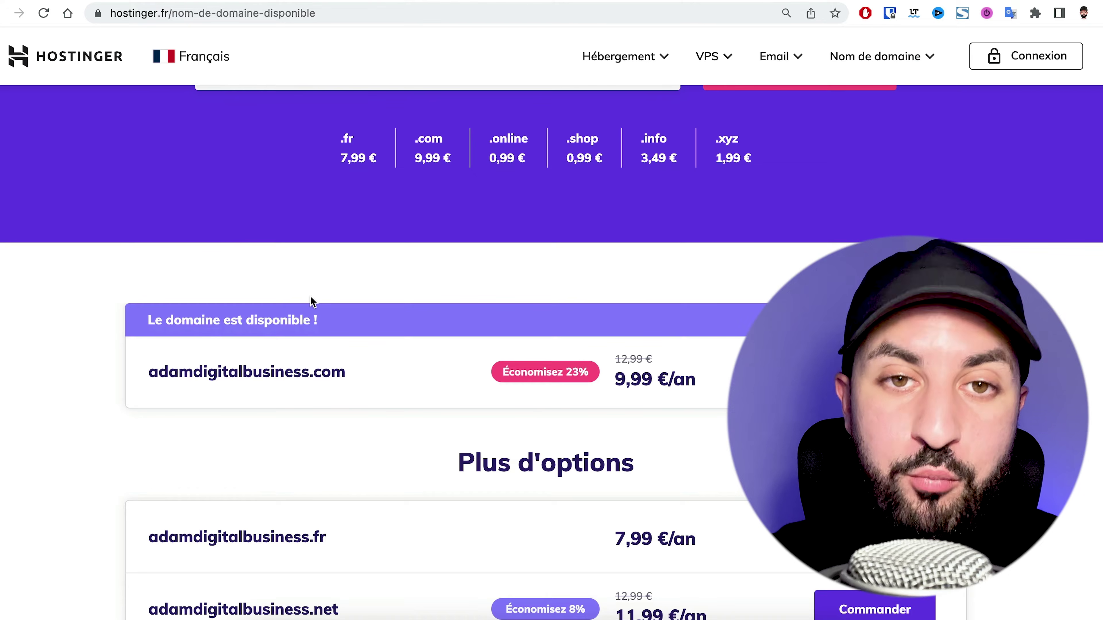
{"action": "scroll", "coordinate": [313, 302], "scroll_direction": "down", "scroll_amount": 3}
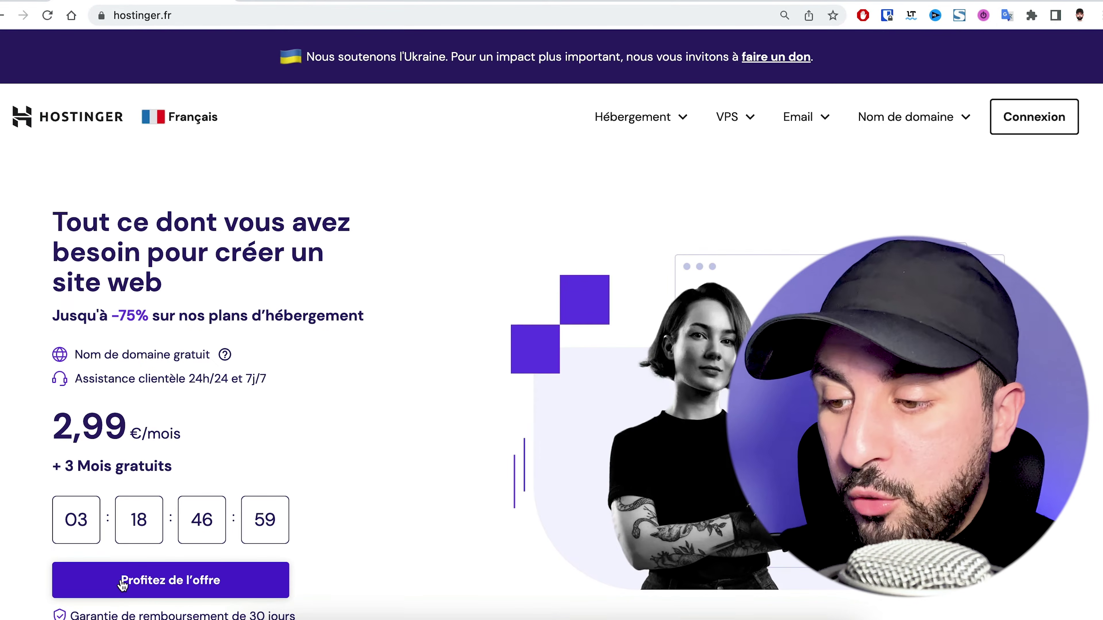
Choose Hébergement Business with the 48 MOIS period at checkout
{"action": "scroll", "coordinate": [121, 583], "scroll_direction": "down", "scroll_amount": 2}
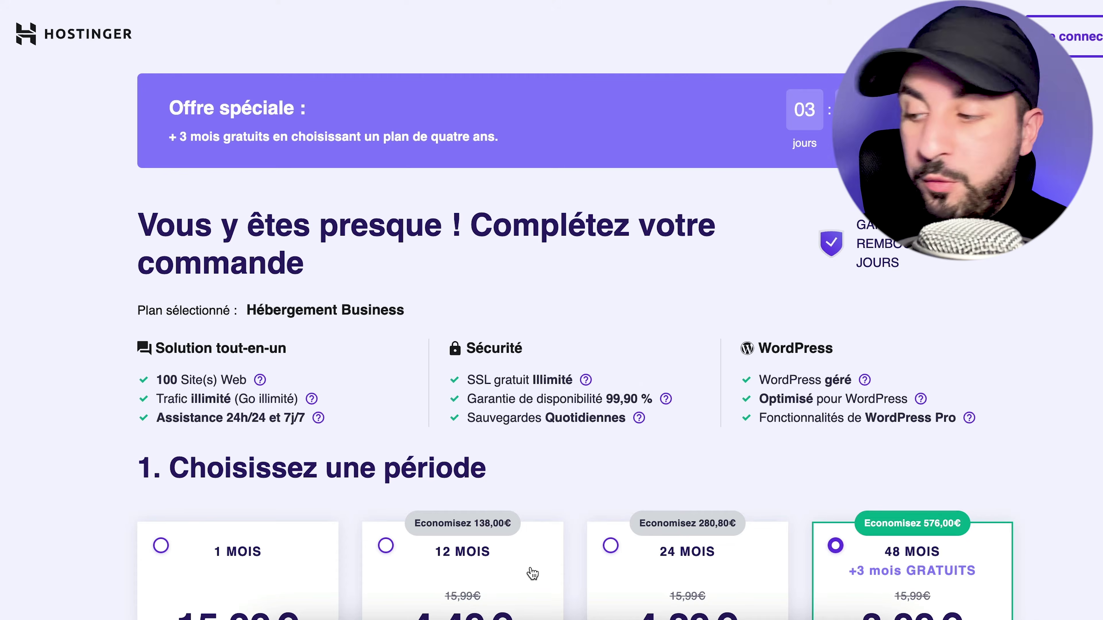
Enter a promo coupon code and apply it to the 48-month Business order
{"action": "scroll", "coordinate": [533, 574], "scroll_direction": "down", "scroll_amount": 15}
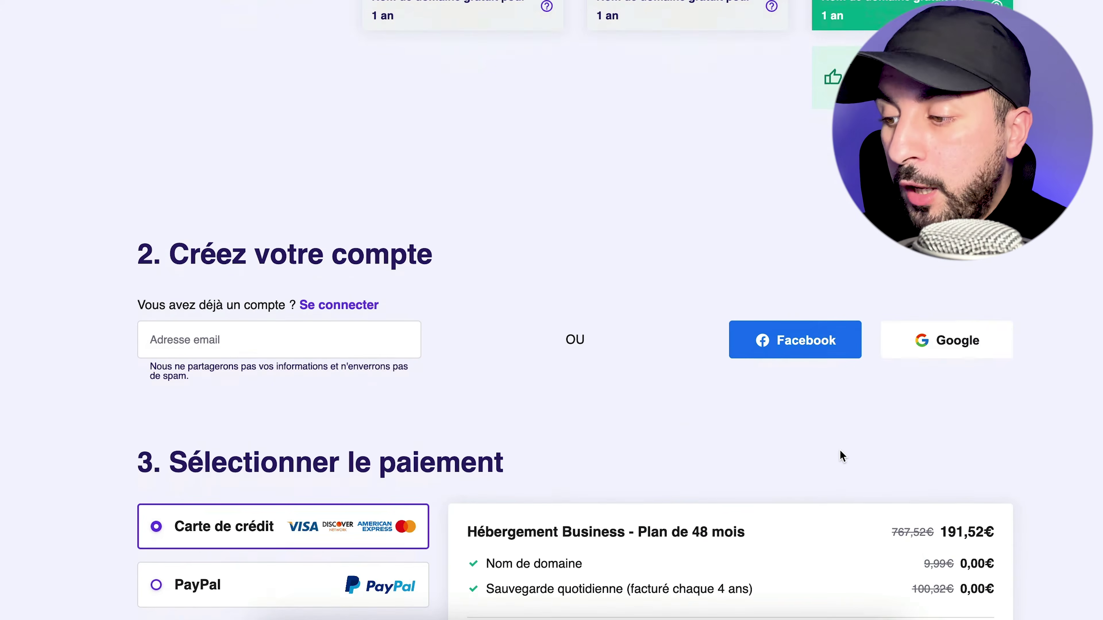
{"action": "scroll", "coordinate": [843, 456], "scroll_direction": "down", "scroll_amount": 5}
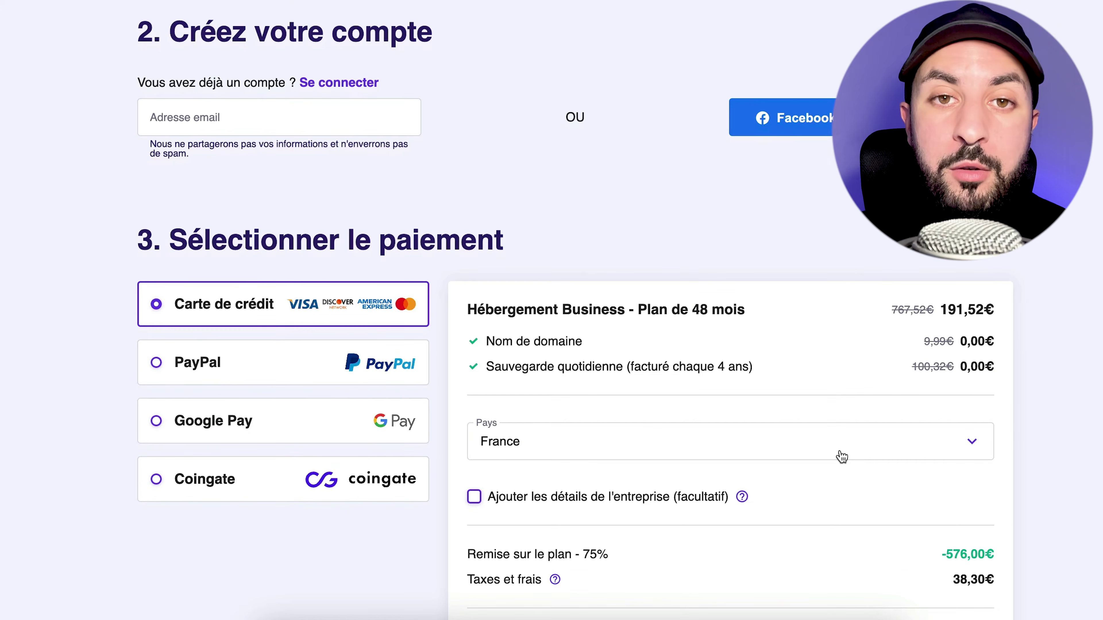
{"action": "scroll", "coordinate": [842, 456], "scroll_direction": "down", "scroll_amount": 4}
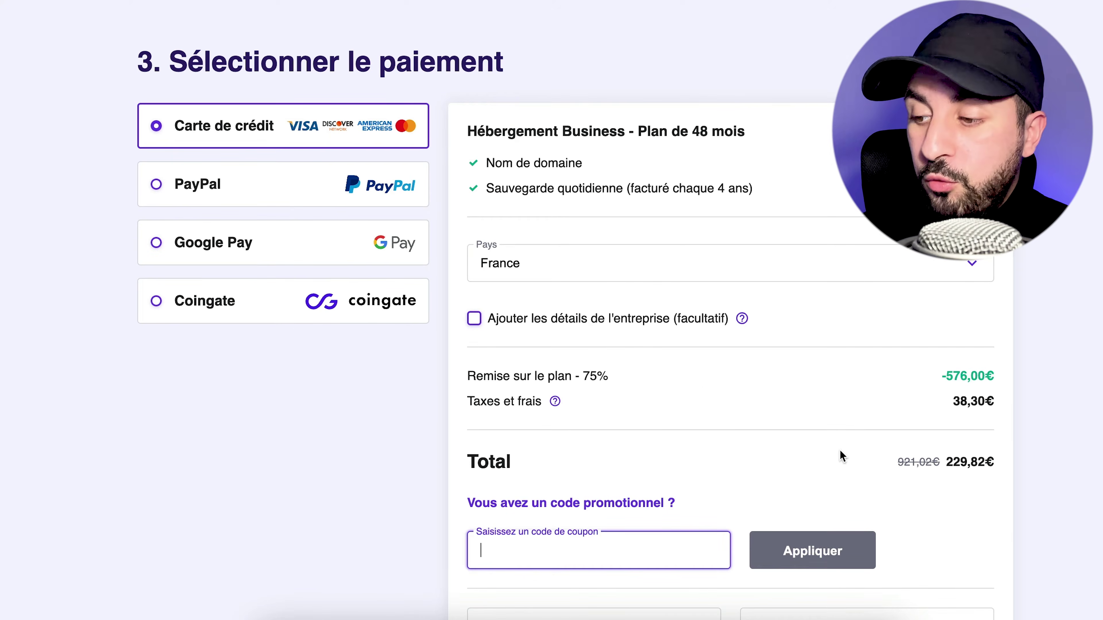
{"action": "type", "text": "ADAMRZK"}
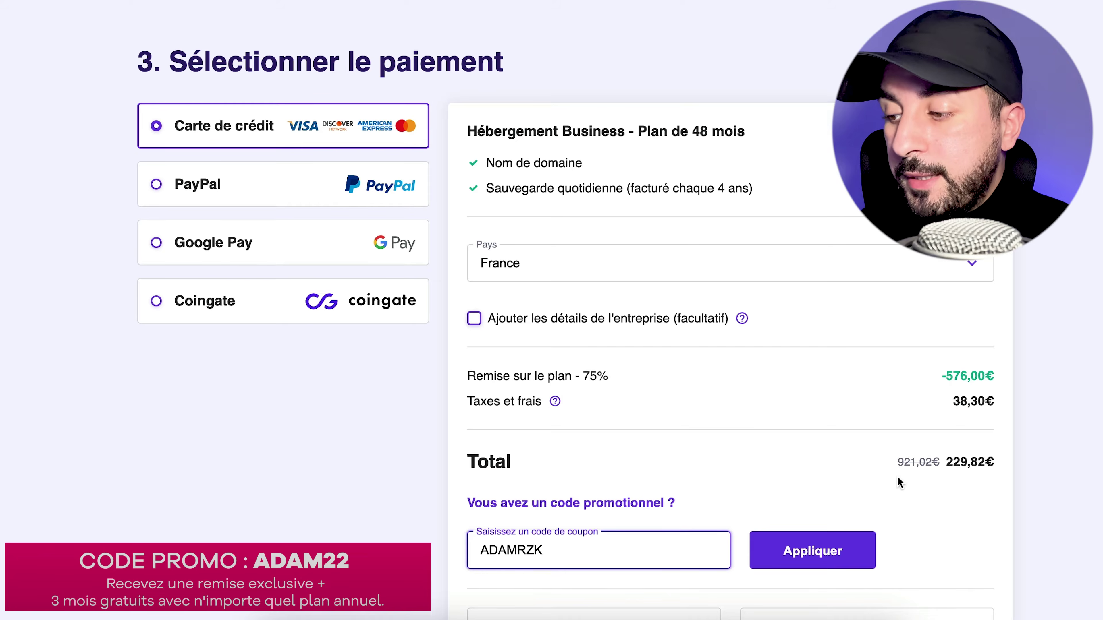
{"action": "left_click", "coordinate": [854, 558]}
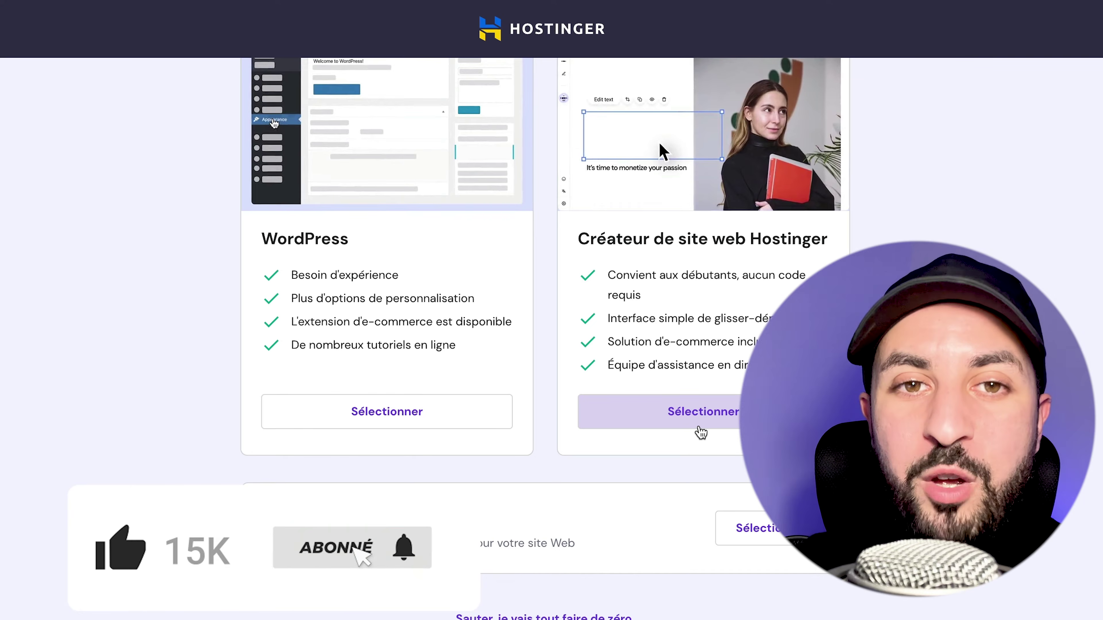
Select the domain for the site, set the personal owner's country to France, and continue
{"action": "scroll", "coordinate": [701, 432], "scroll_direction": "up", "scroll_amount": 2}
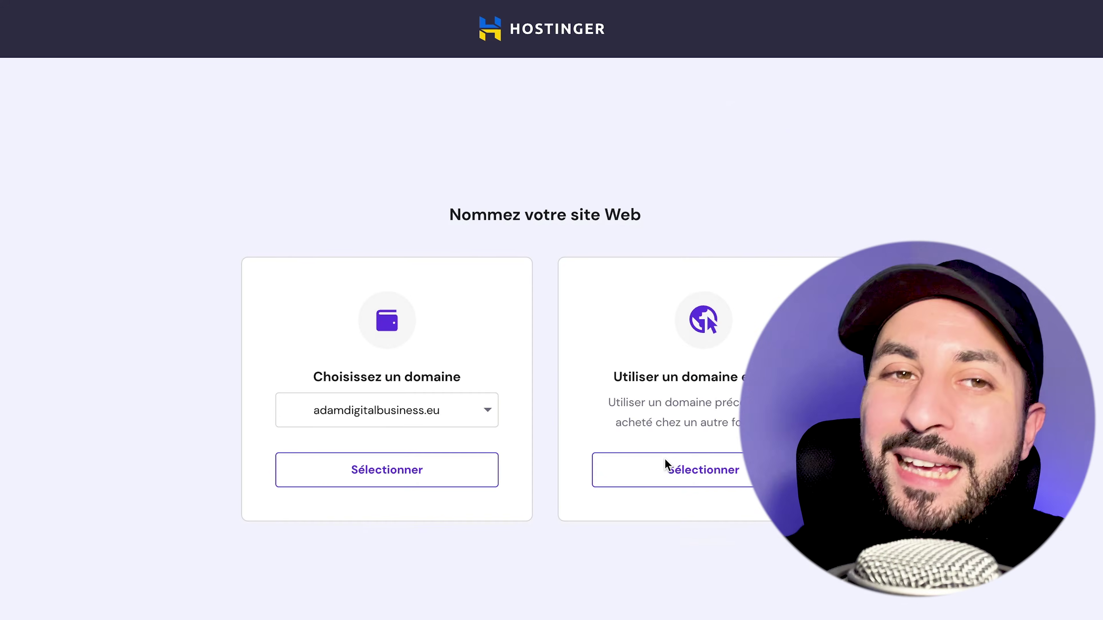
{"action": "left_click", "coordinate": [442, 480]}
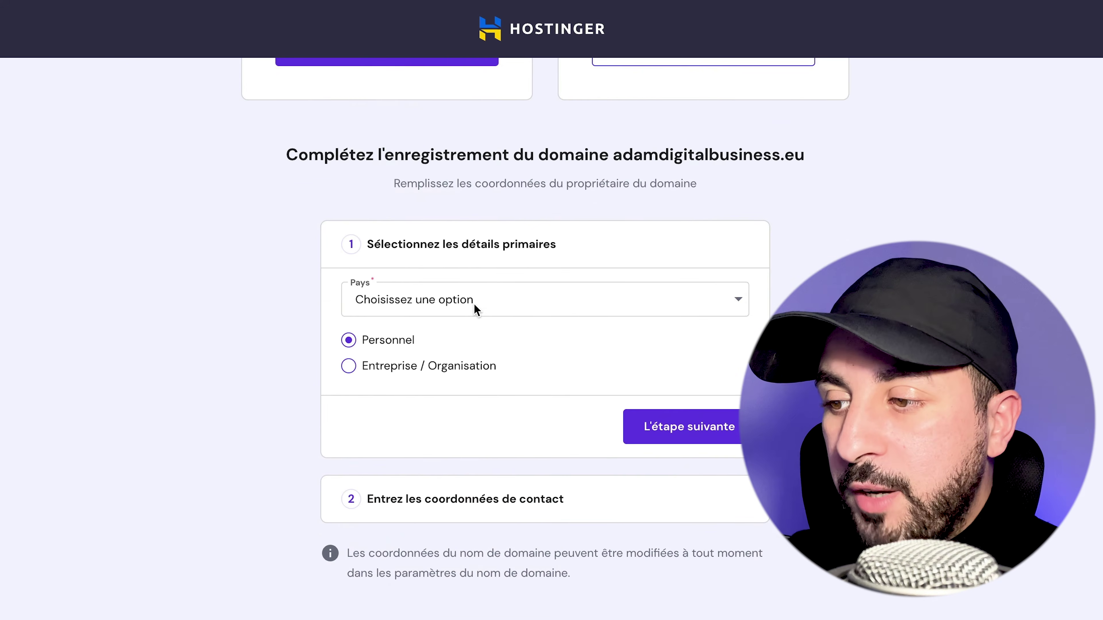
{"action": "left_click", "coordinate": [474, 304]}
{"action": "type", "text": "fra"}
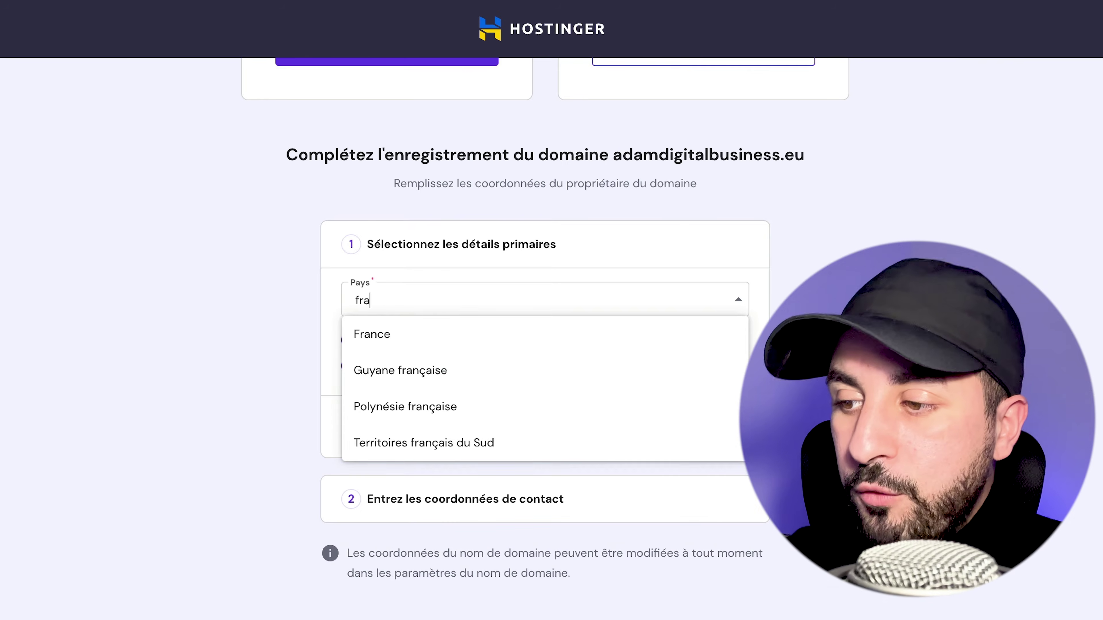
{"action": "left_click", "coordinate": [445, 334]}
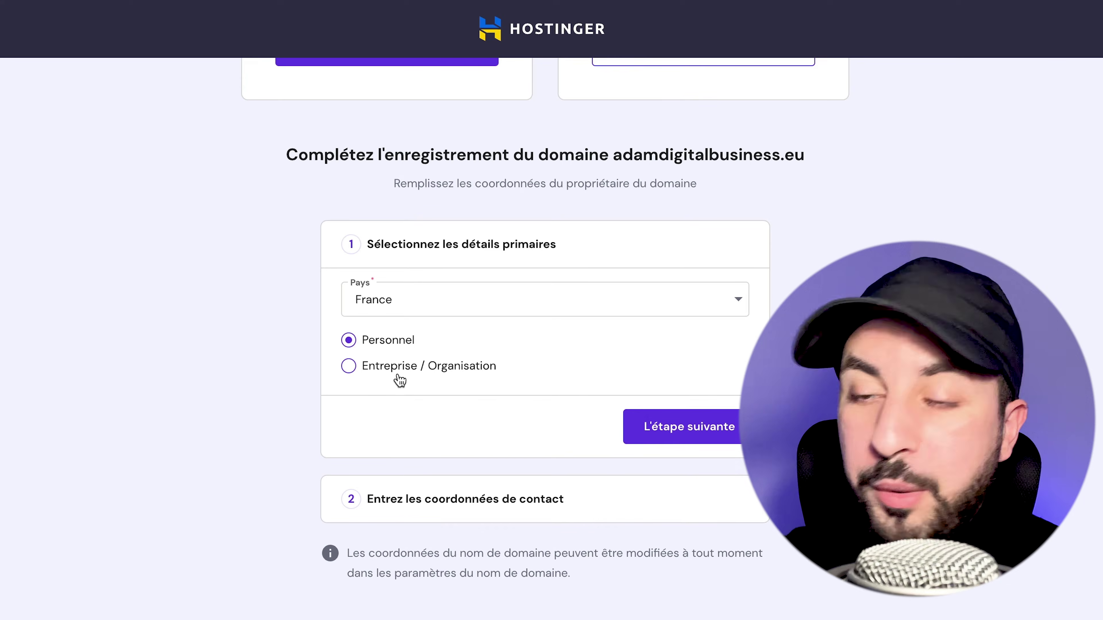
{"action": "left_click", "coordinate": [684, 444]}
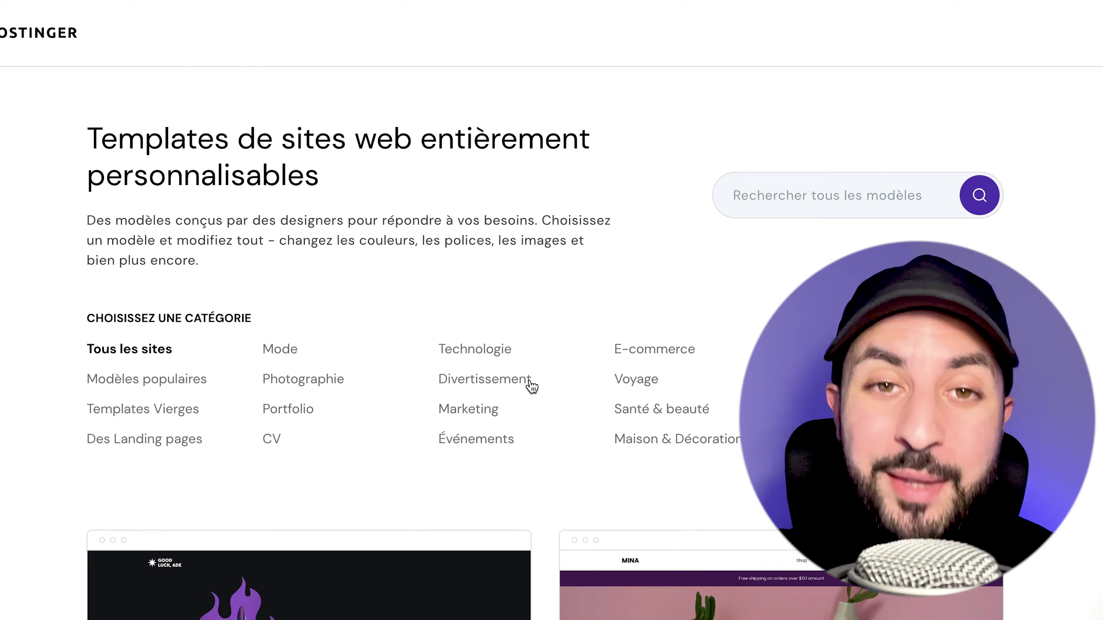
Browse the template gallery, including the E-commerce templates
{"action": "scroll", "coordinate": [531, 386], "scroll_direction": "down", "scroll_amount": 1}
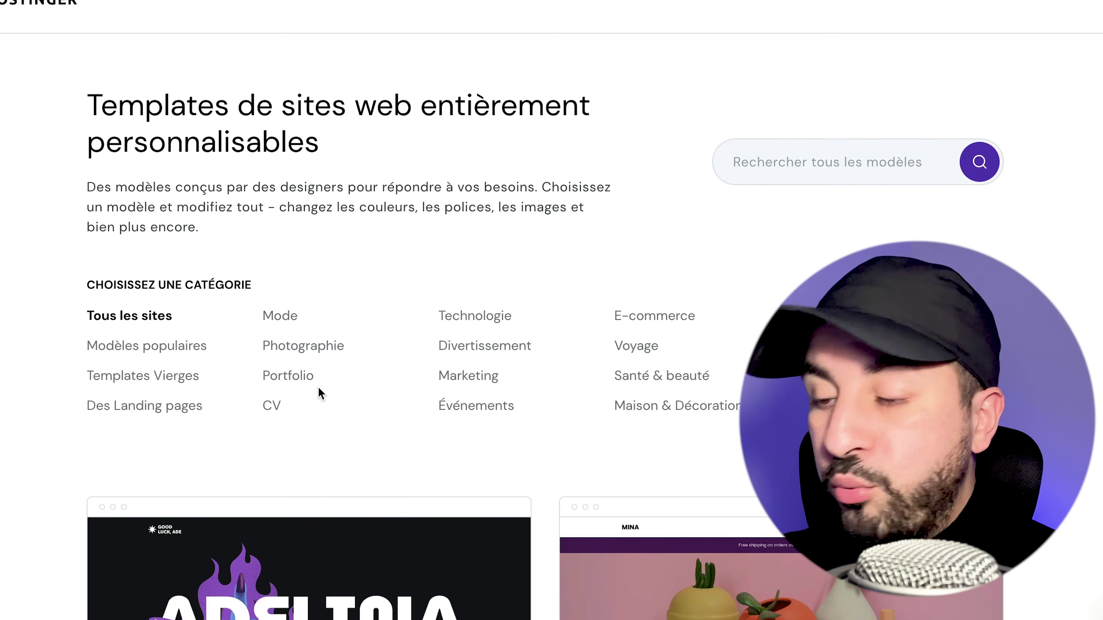
{"action": "scroll", "coordinate": [319, 390], "scroll_direction": "down", "scroll_amount": 2}
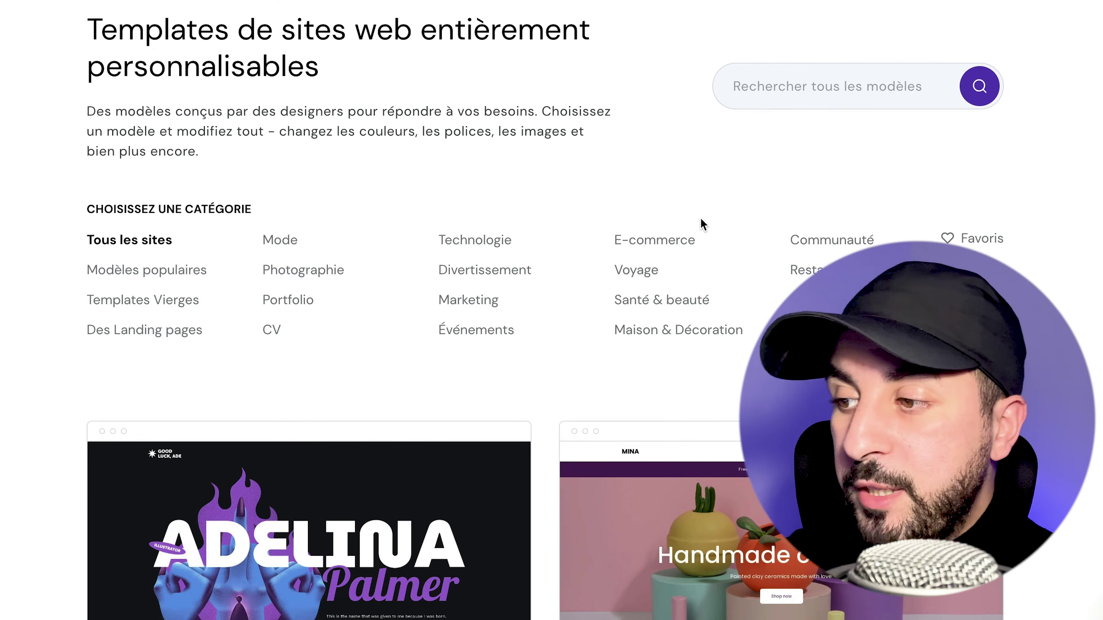
{"action": "left_click", "coordinate": [680, 243]}
{"action": "scroll", "coordinate": [677, 242], "scroll_direction": "down", "scroll_amount": 8}
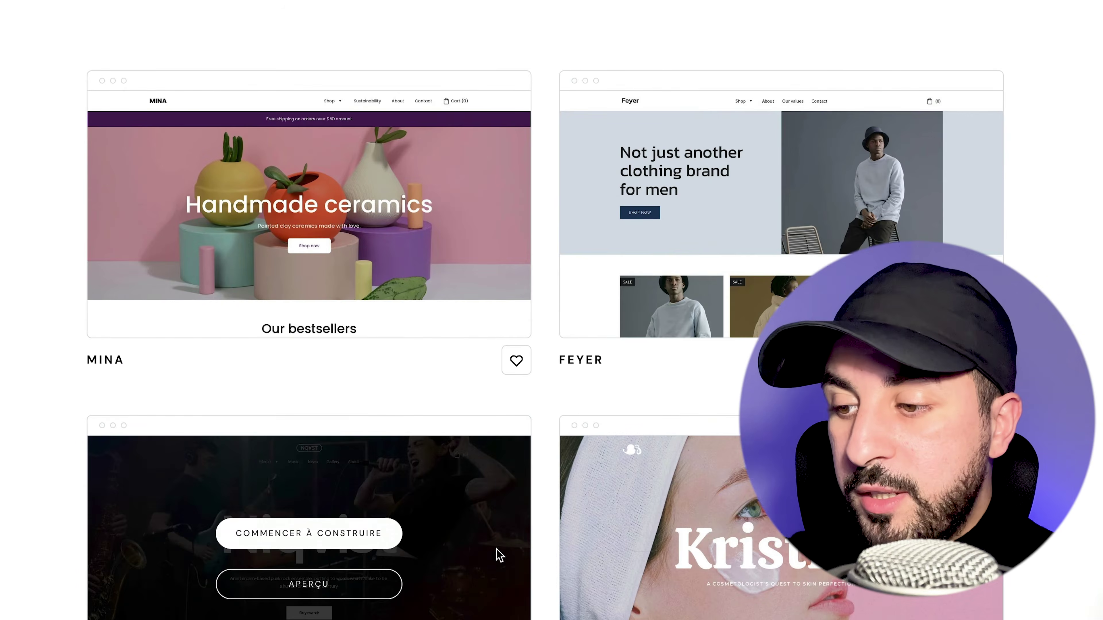
{"action": "scroll", "coordinate": [802, 263], "scroll_direction": "up", "scroll_amount": 5}
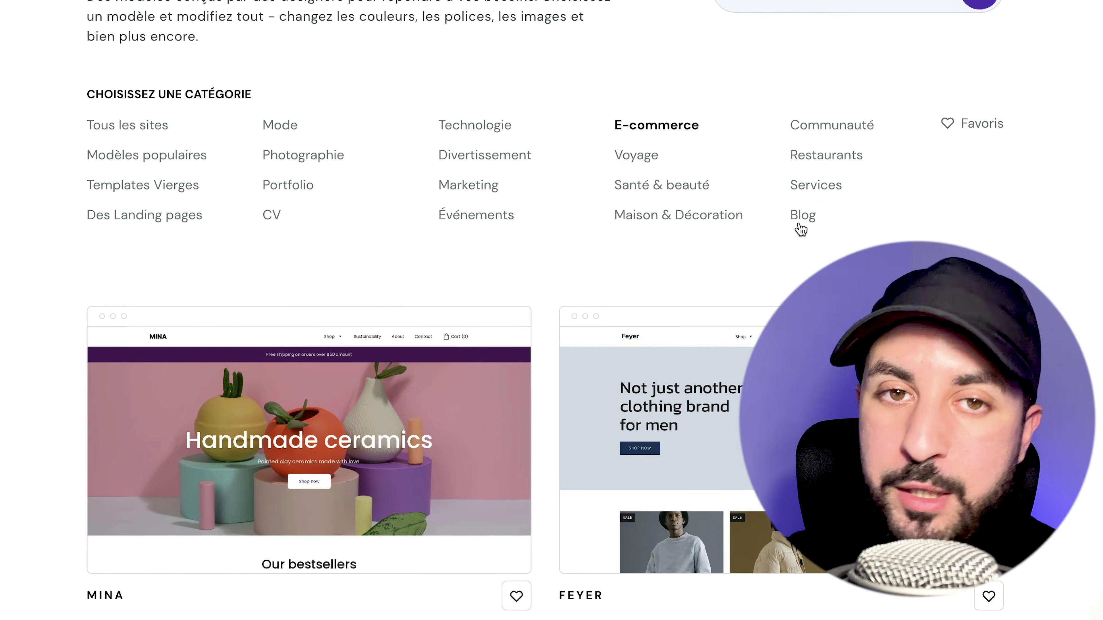
Show the Blog templates and start building from the Navy template
{"action": "left_click", "coordinate": [802, 216]}
{"action": "scroll", "coordinate": [800, 224], "scroll_direction": "down", "scroll_amount": 10}
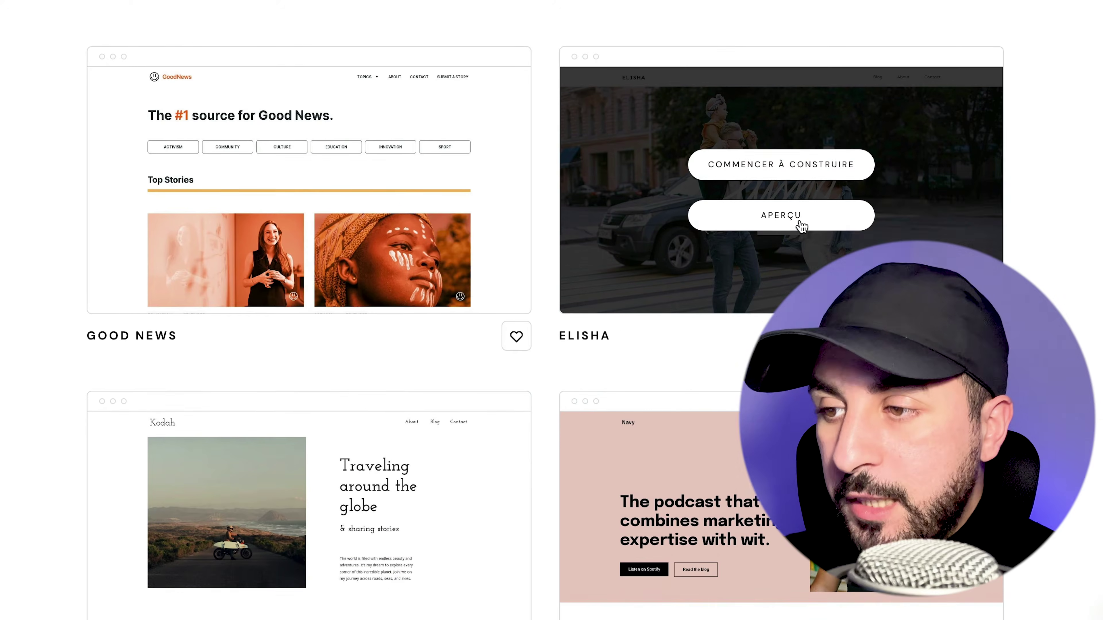
{"action": "scroll", "coordinate": [801, 226], "scroll_direction": "up", "scroll_amount": 1}
{"action": "scroll", "coordinate": [801, 226], "scroll_direction": "down", "scroll_amount": 5}
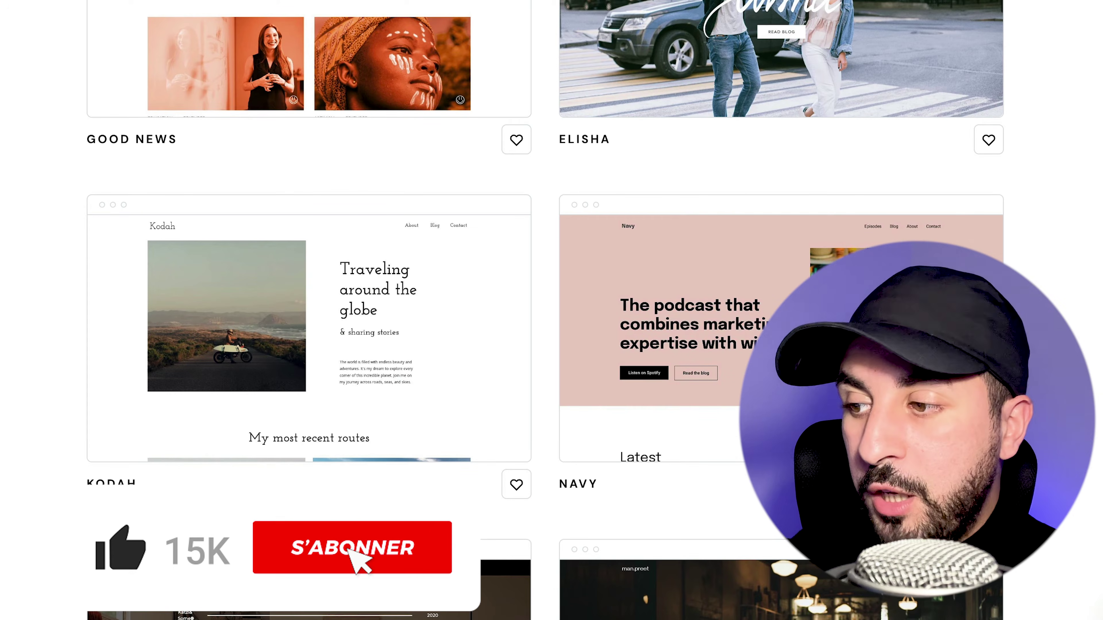
{"action": "scroll", "coordinate": [842, 101], "scroll_direction": "down", "scroll_amount": 6}
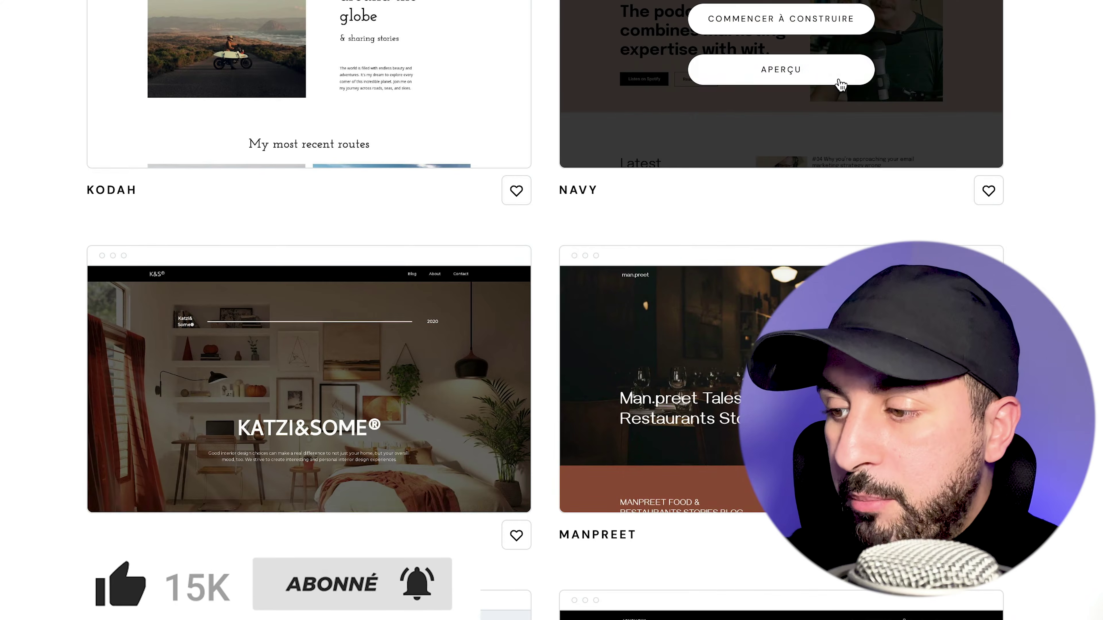
{"action": "scroll", "coordinate": [843, 101], "scroll_direction": "down", "scroll_amount": 8}
{"action": "scroll", "coordinate": [466, 306], "scroll_direction": "down", "scroll_amount": 7}
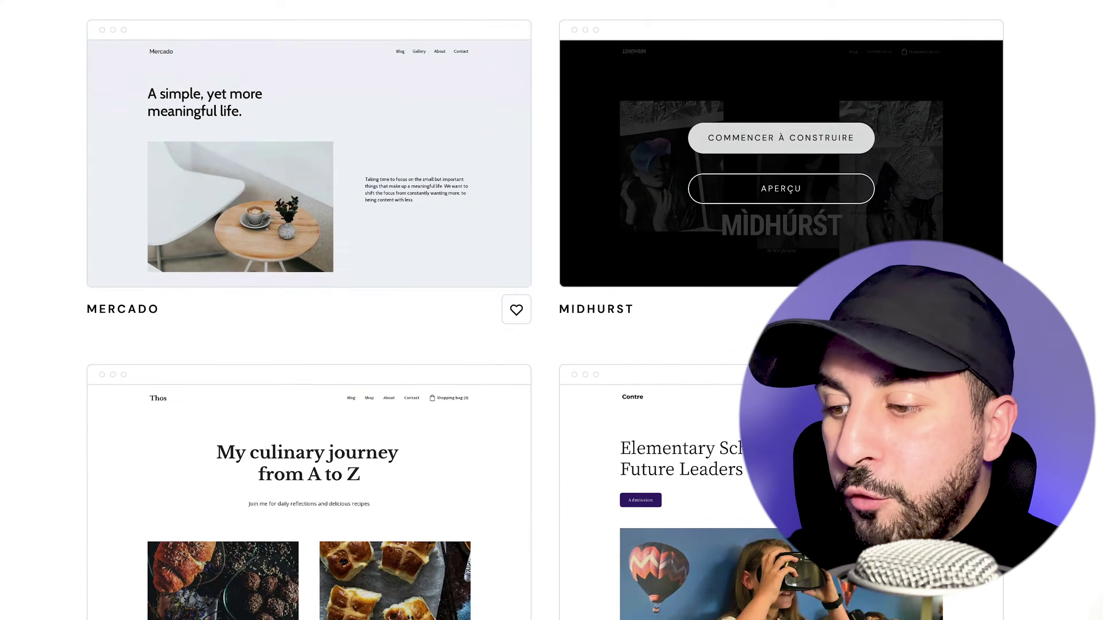
{"action": "scroll", "coordinate": [739, 304], "scroll_direction": "up", "scroll_amount": 13}
{"action": "scroll", "coordinate": [768, 282], "scroll_direction": "up", "scroll_amount": 6}
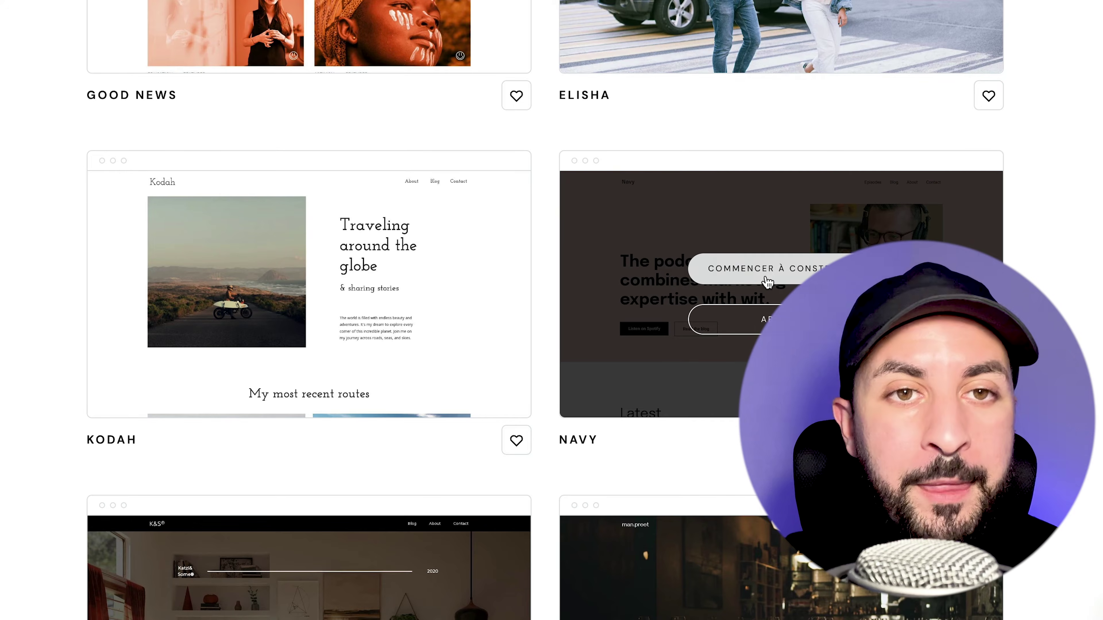
{"action": "left_click", "coordinate": [767, 280]}
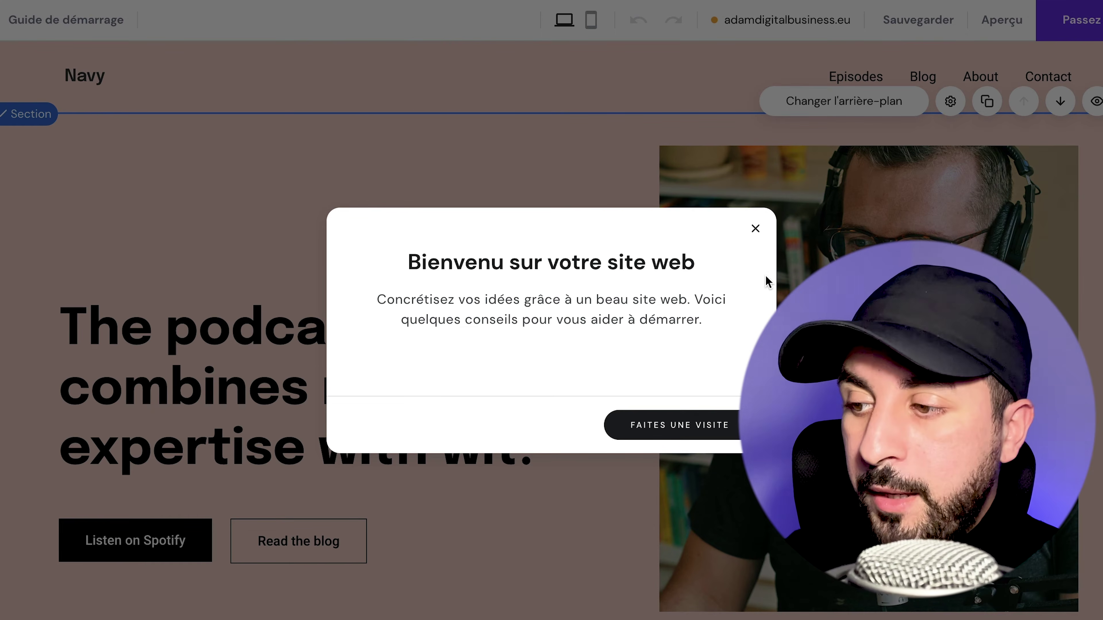
Close the welcome dialog and look through the Blog, À propos and Faq page settings
{"action": "left_click", "coordinate": [756, 229]}
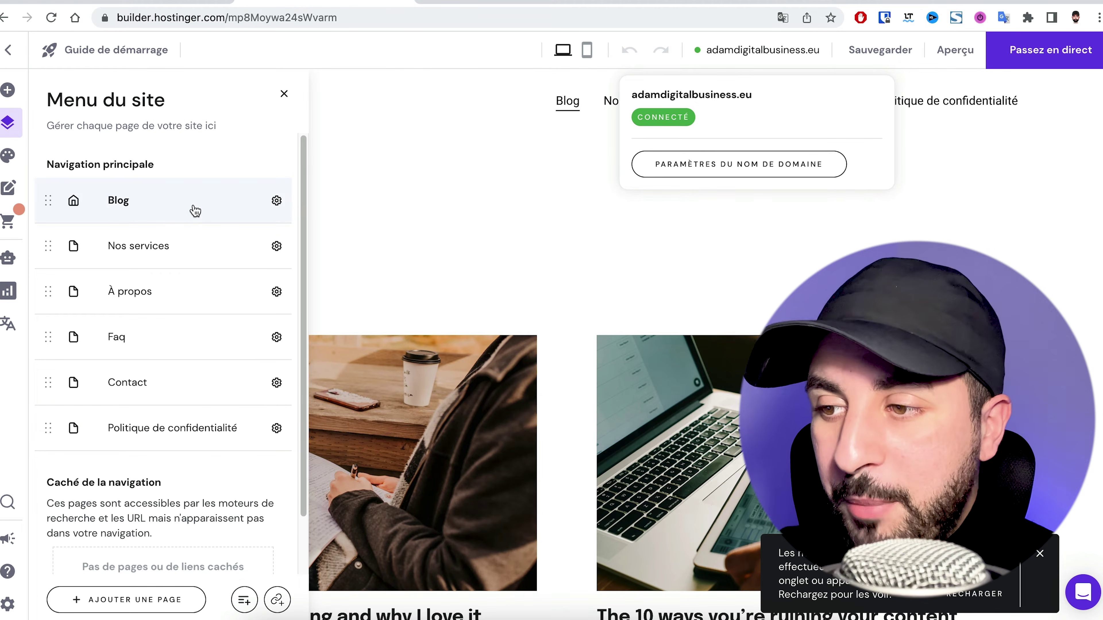
{"action": "left_click", "coordinate": [278, 201]}
{"action": "left_click", "coordinate": [320, 213]}
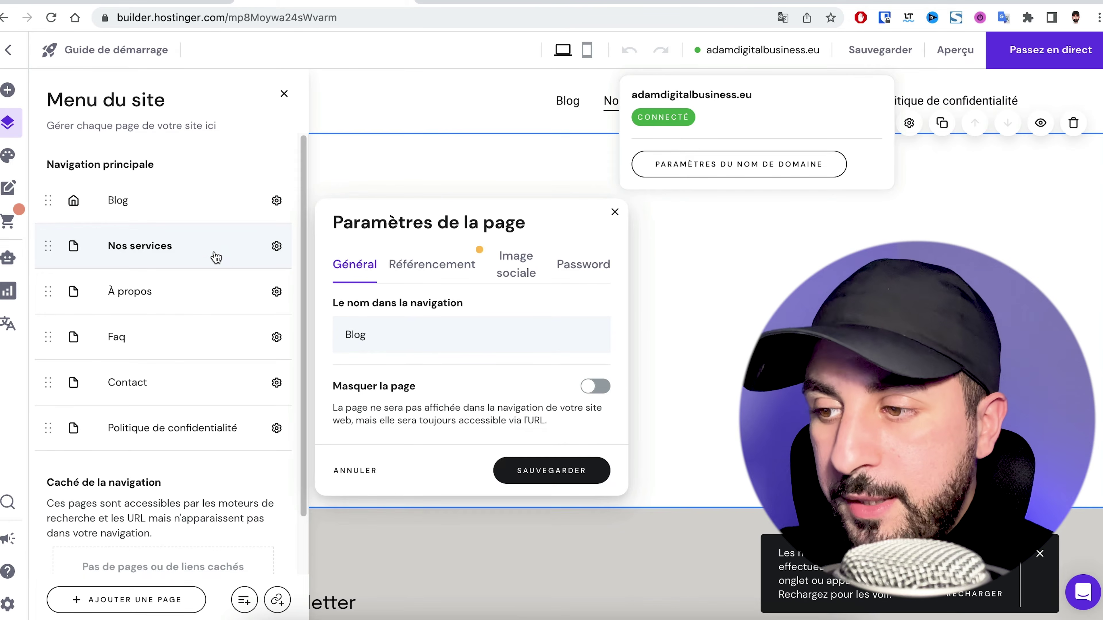
{"action": "left_click", "coordinate": [229, 298]}
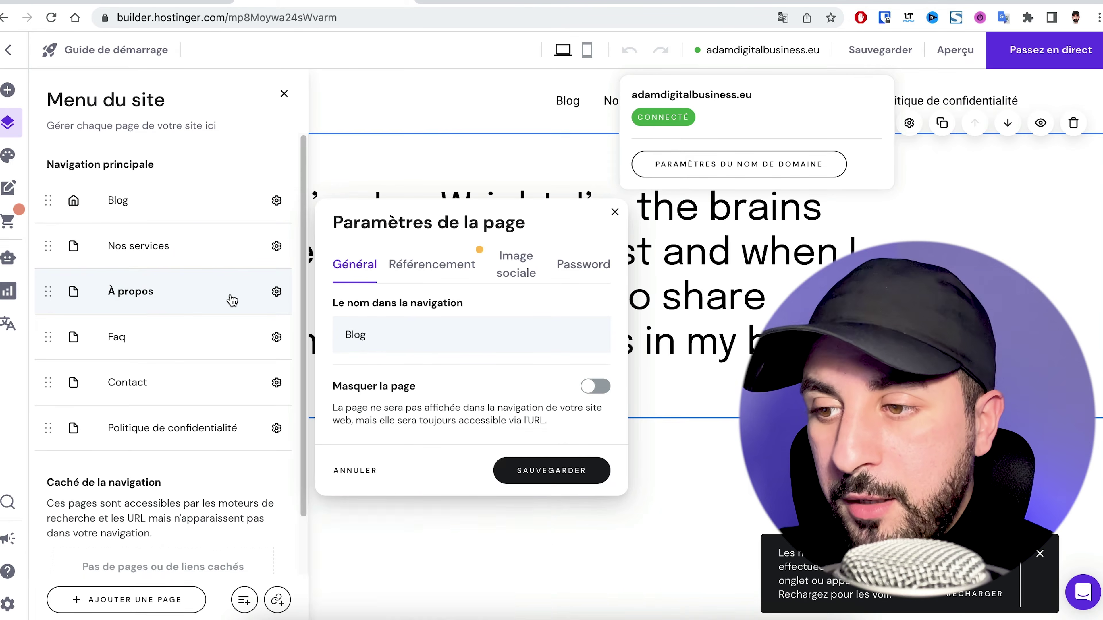
{"action": "left_click", "coordinate": [212, 337]}
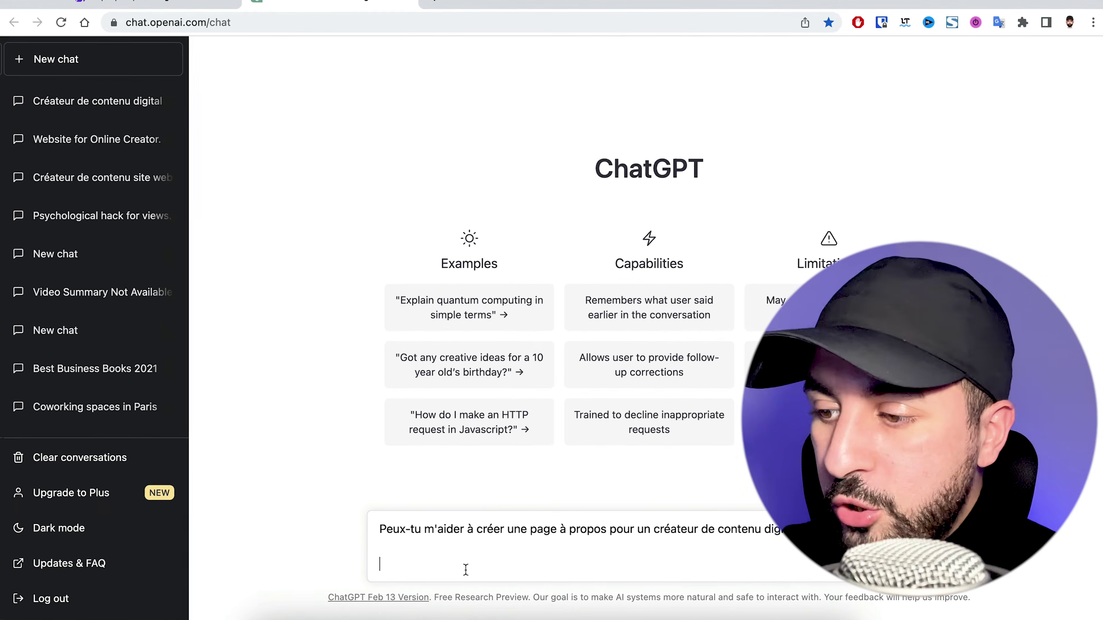
Send the À propos page request and select the first paragraph of ChatGPT's sample text
{"action": "key", "text": "BackSpace"}
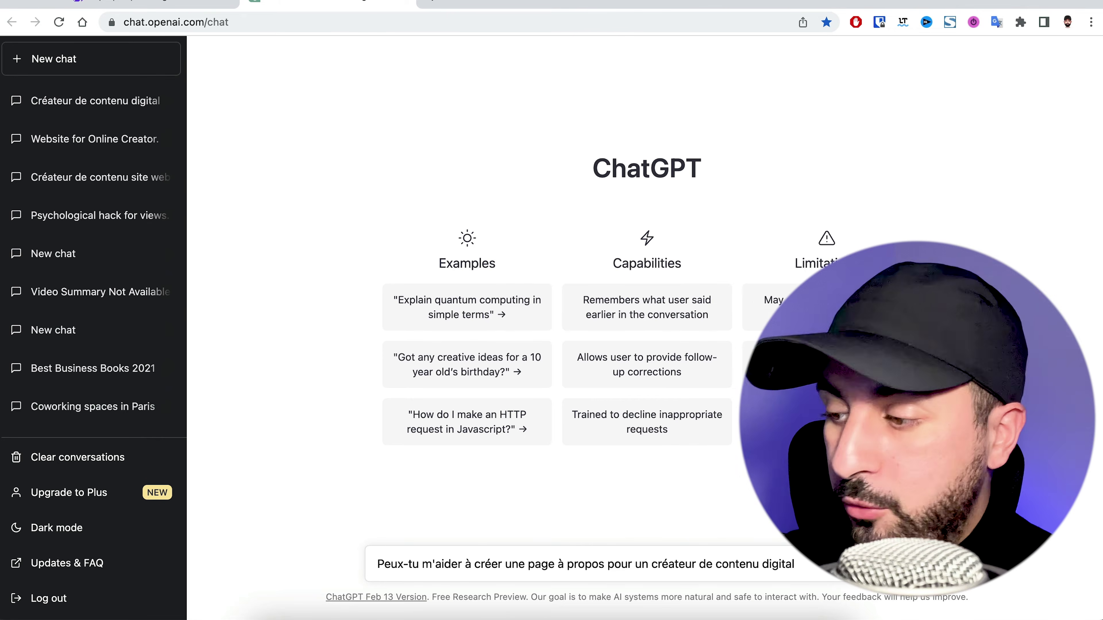
{"action": "key", "text": "Return"}
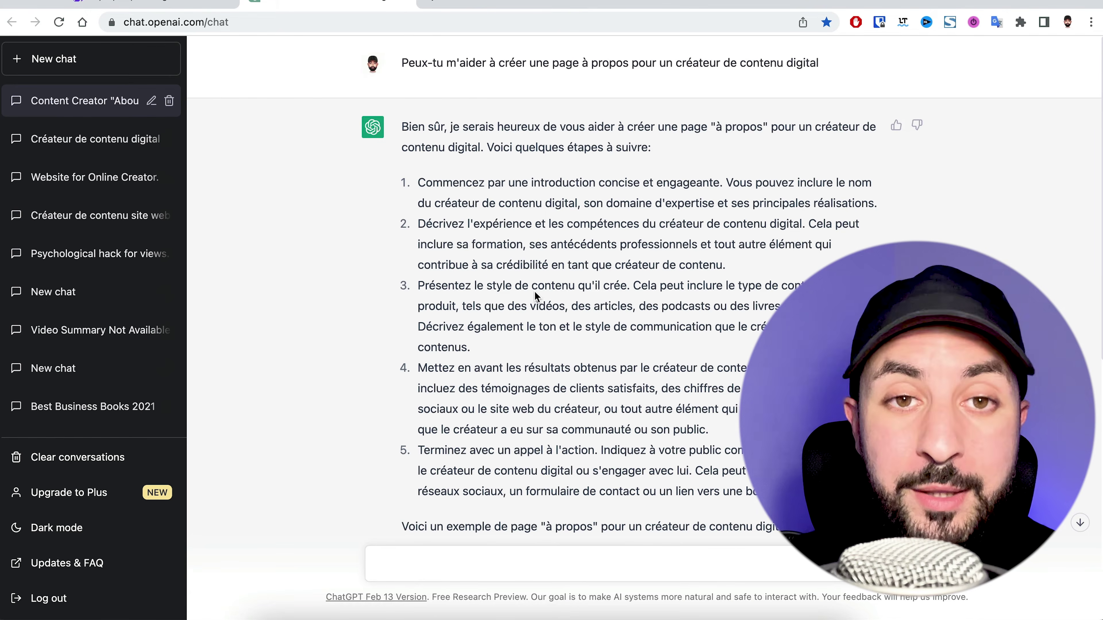
{"action": "scroll", "coordinate": [535, 290], "scroll_direction": "down", "scroll_amount": 5}
{"action": "scroll", "coordinate": [603, 365], "scroll_direction": "down", "scroll_amount": 3}
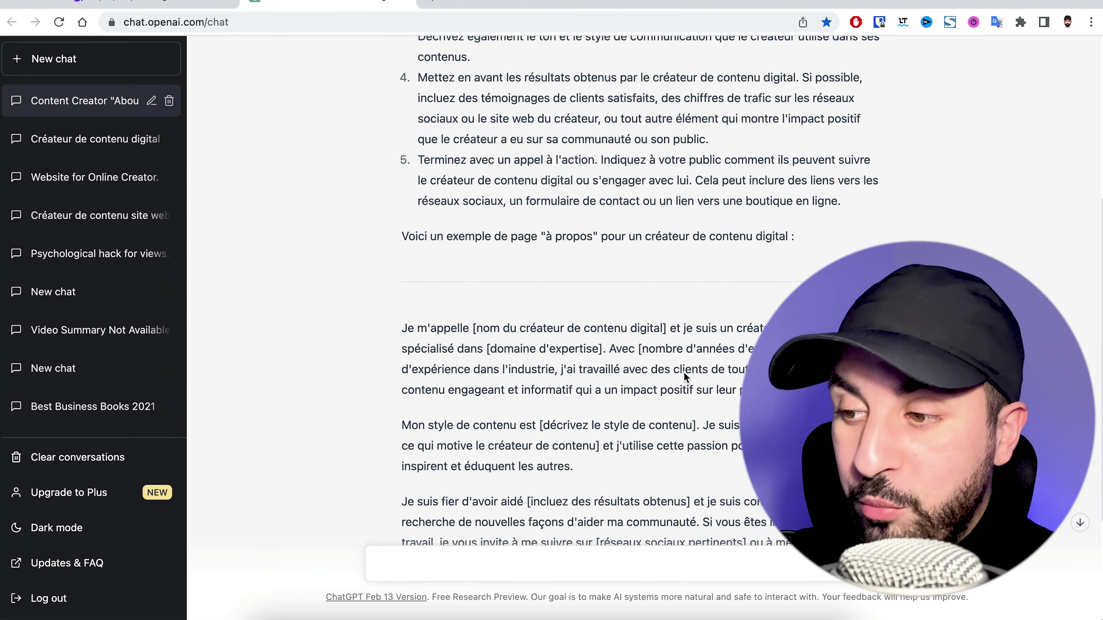
{"action": "scroll", "coordinate": [686, 377], "scroll_direction": "down", "scroll_amount": 1}
{"action": "scroll", "coordinate": [684, 372], "scroll_direction": "down", "scroll_amount": 4}
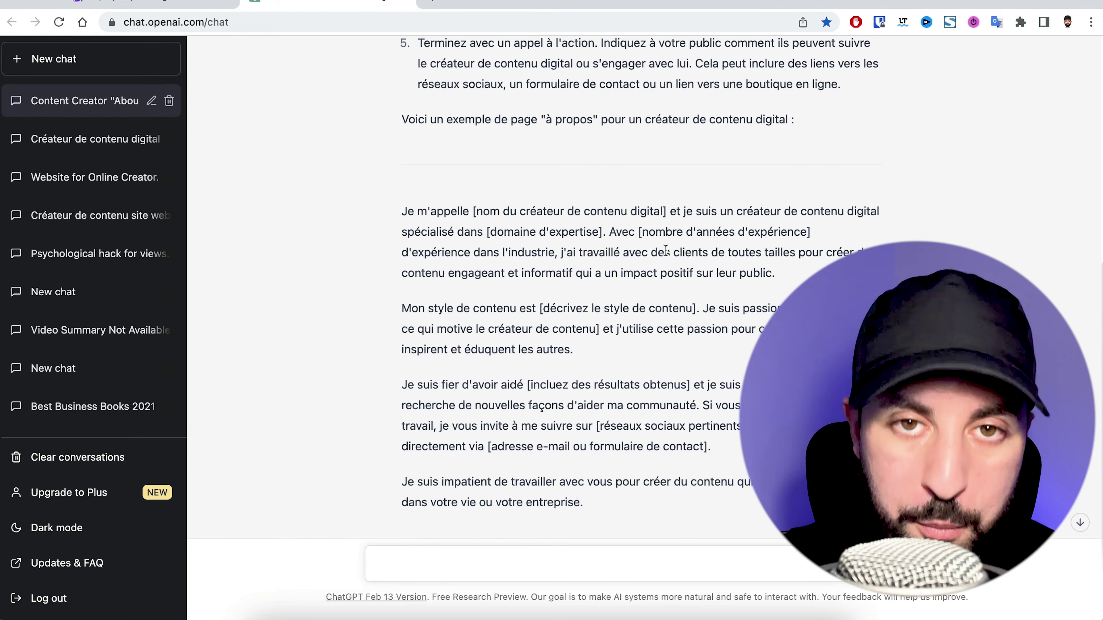
{"action": "triple_click", "coordinate": [665, 251]}
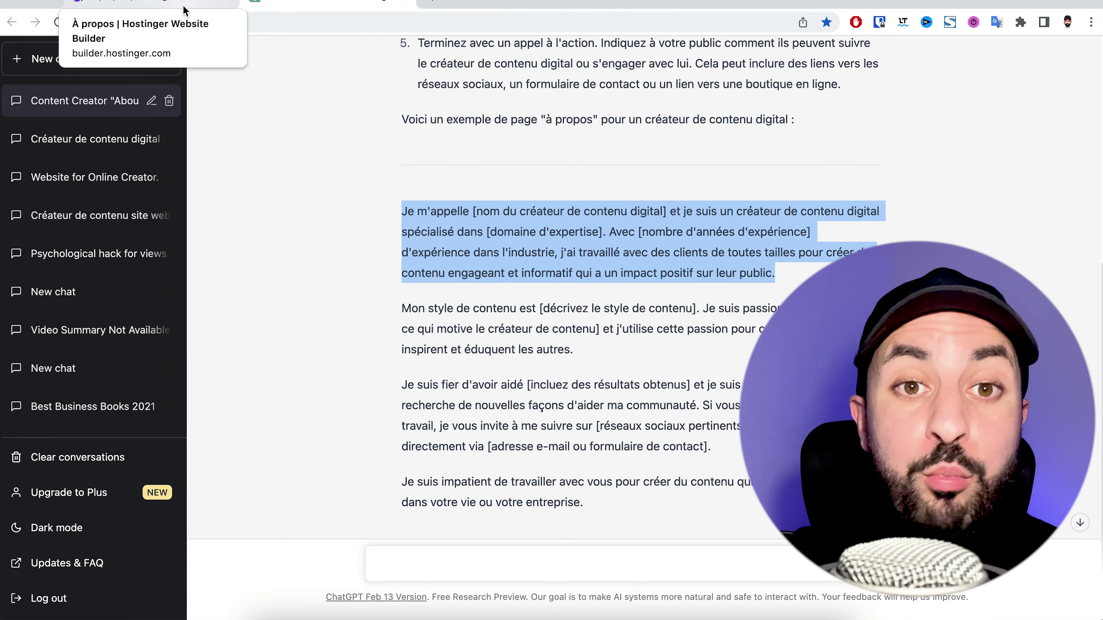
Check ChatGPT's example text against the À propos page, then select the About section's portrait image
{"action": "left_click", "coordinate": [183, 10]}
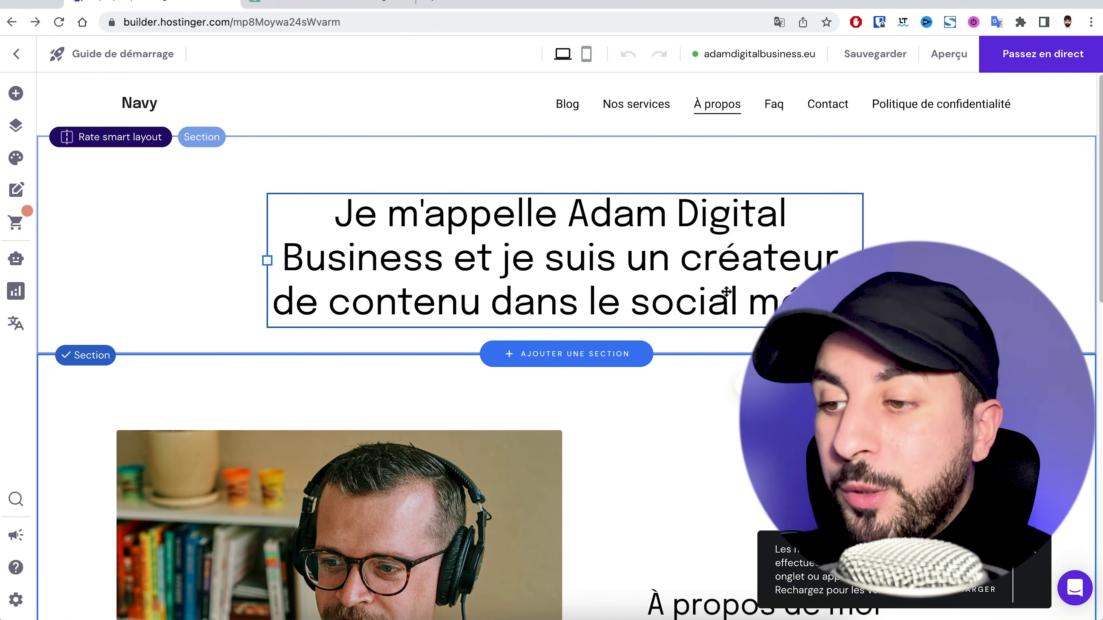
{"action": "left_click", "coordinate": [382, 5]}
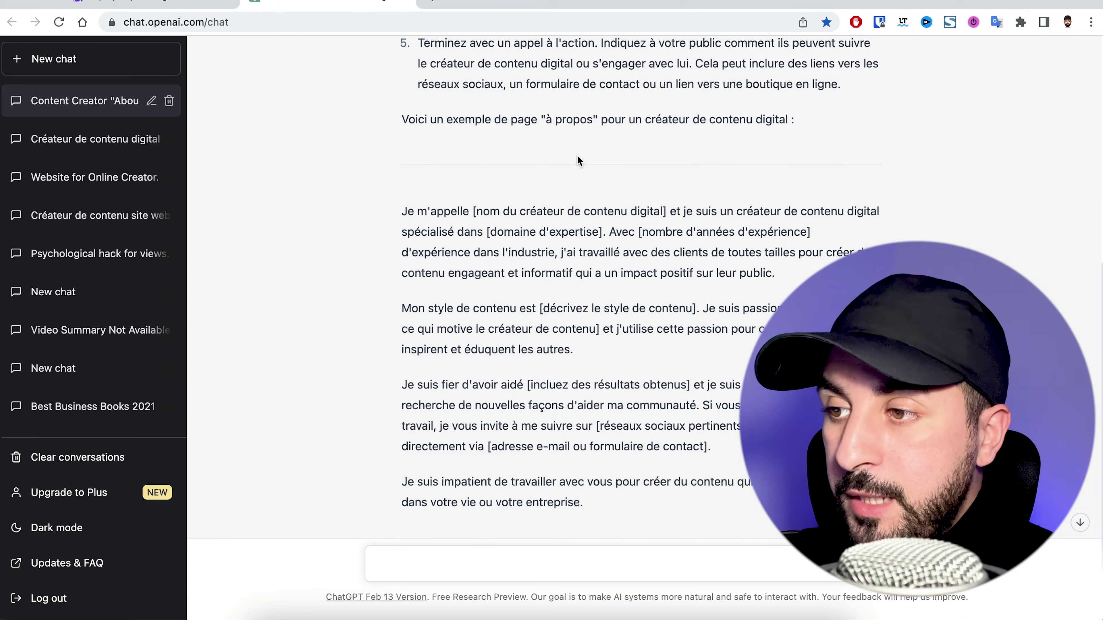
{"action": "scroll", "coordinate": [498, 316], "scroll_direction": "up", "scroll_amount": 3}
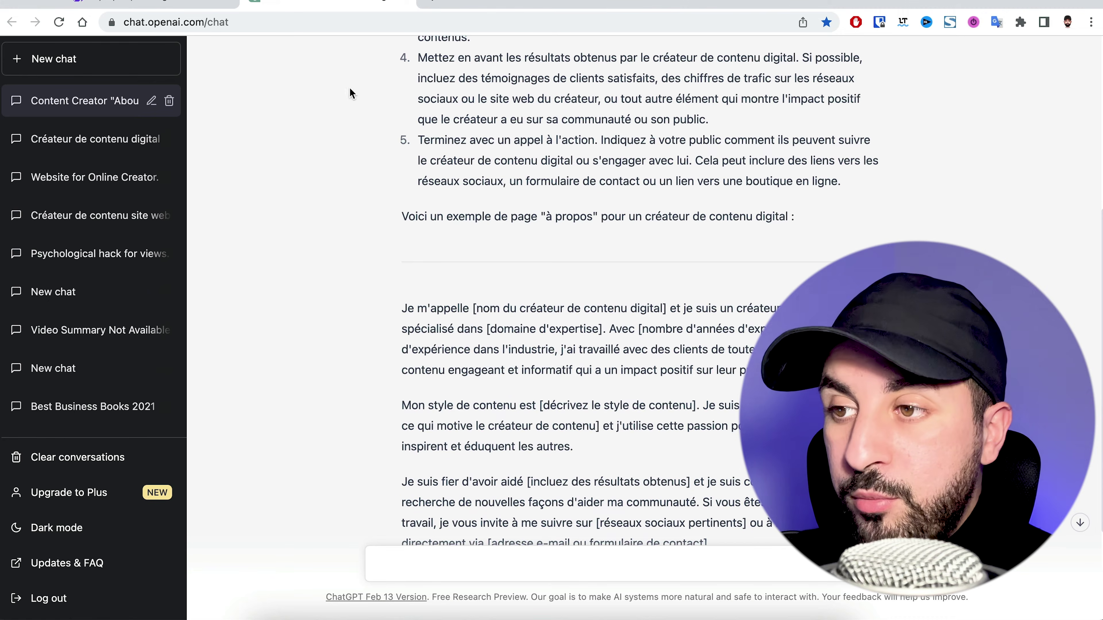
{"action": "left_click", "coordinate": [196, 7]}
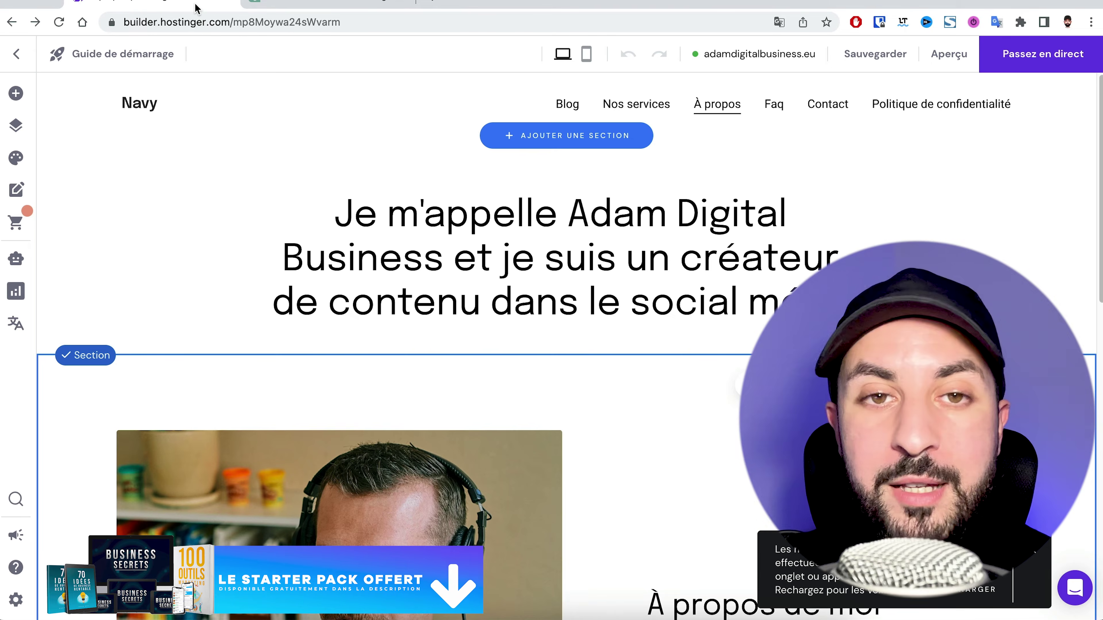
{"action": "scroll", "coordinate": [246, 203], "scroll_direction": "down", "scroll_amount": 5}
{"action": "left_click", "coordinate": [182, 206]}
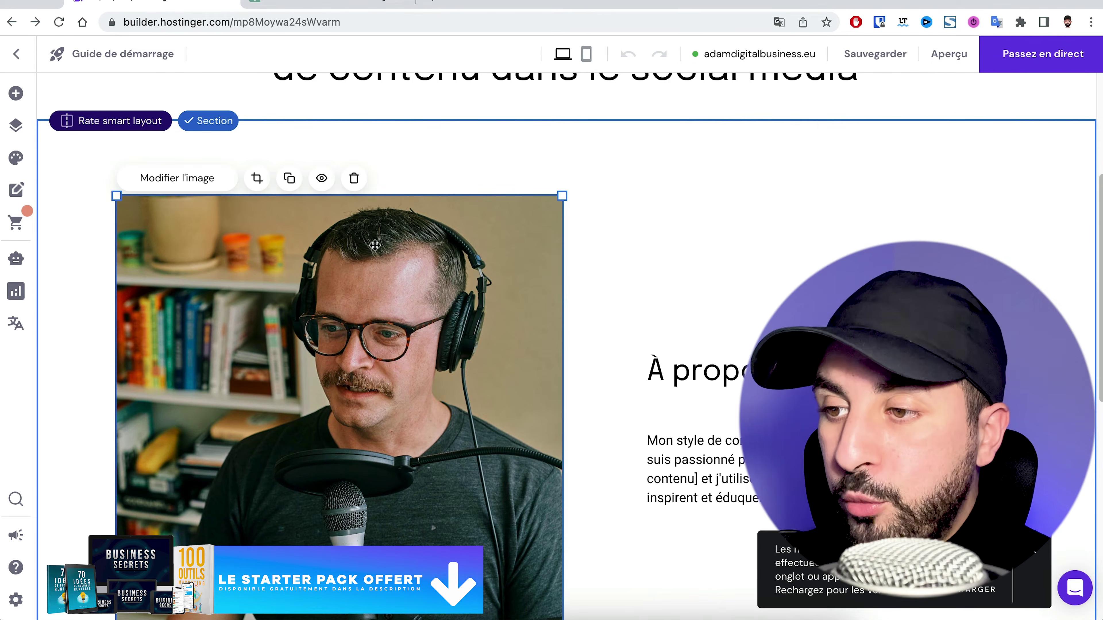
Replace the headphones portrait with the '123' photo from the Médiathèque
{"action": "left_click", "coordinate": [183, 179]}
{"action": "left_click", "coordinate": [653, 382]}
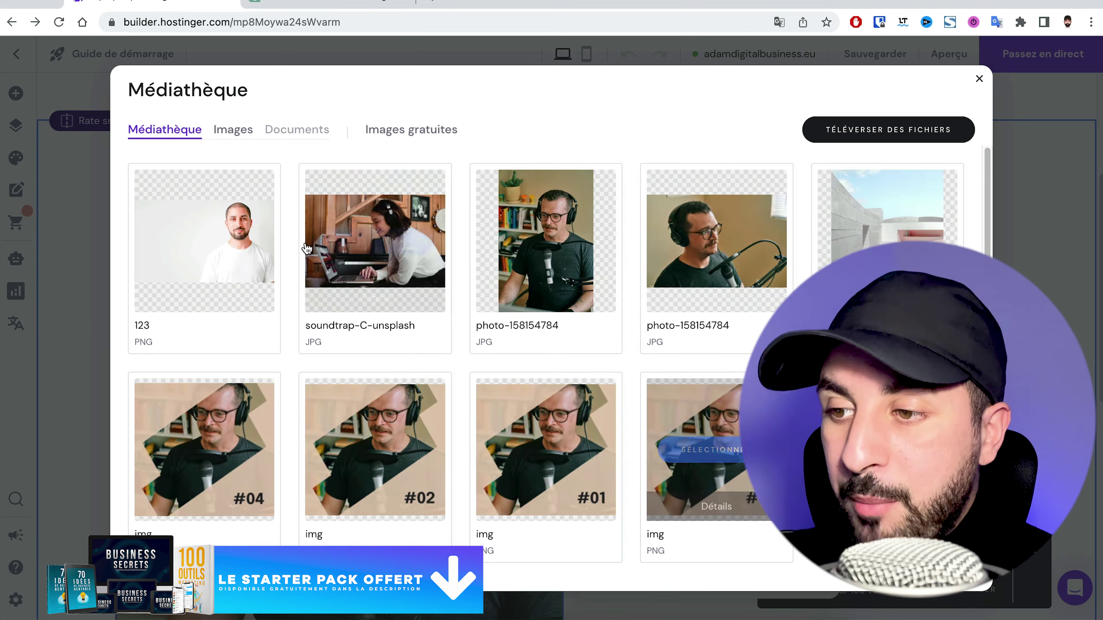
{"action": "left_click", "coordinate": [204, 241]}
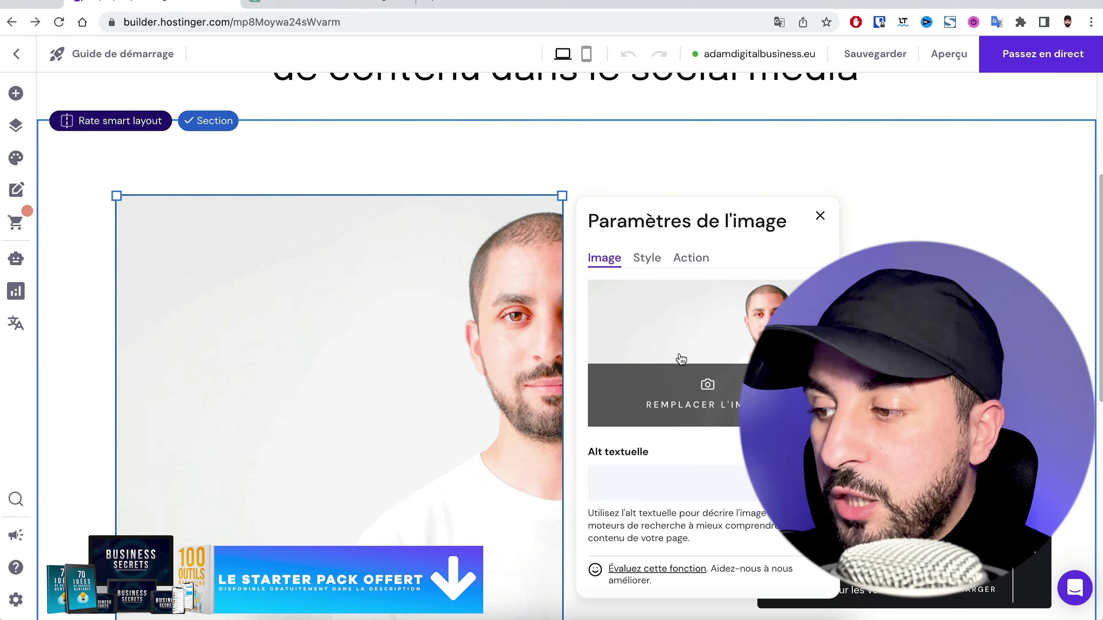
{"action": "scroll", "coordinate": [665, 297], "scroll_direction": "down", "scroll_amount": 3}
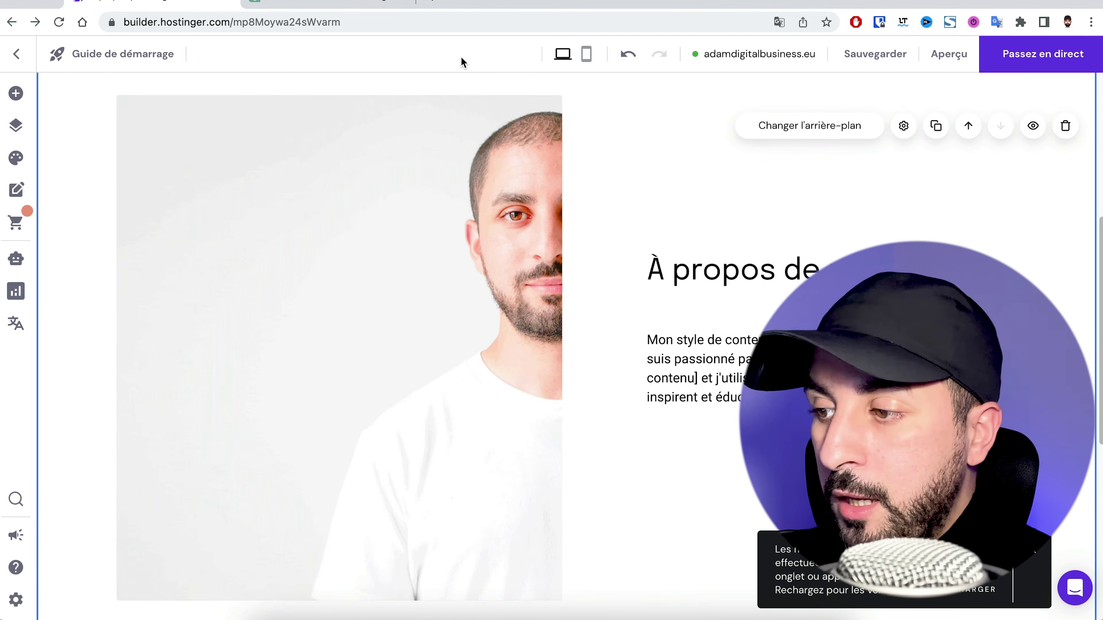
Select ChatGPT's content-style paragraph, then bring up the builder's list of site pages
{"action": "left_click", "coordinate": [371, 5]}
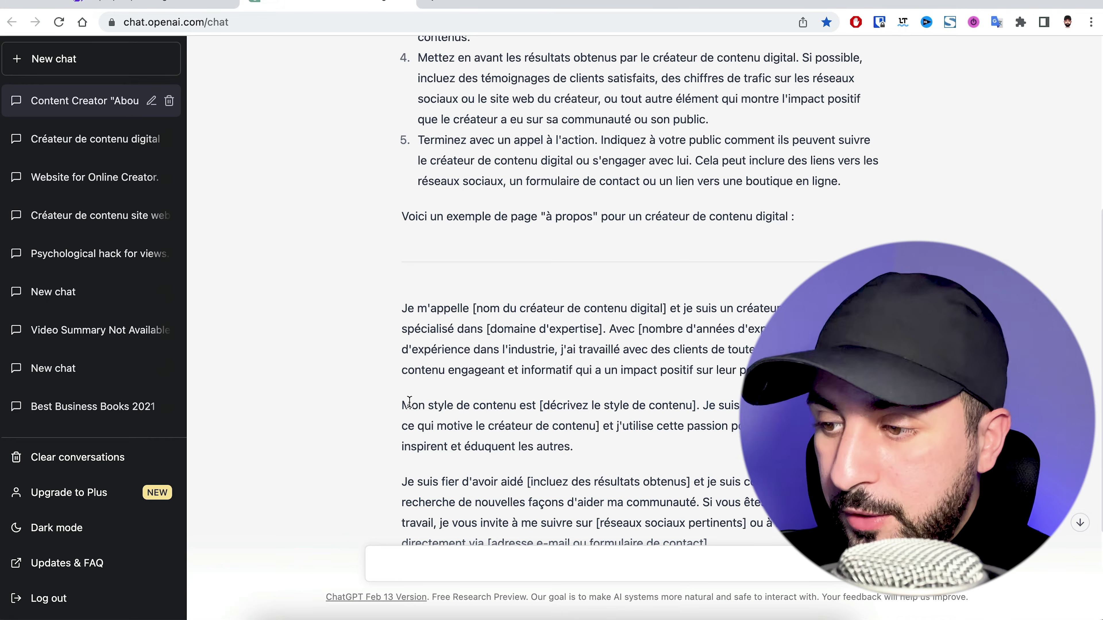
{"action": "left_click_drag", "start_coordinate": [410, 402], "coordinate": [564, 430]}
{"action": "left_click", "coordinate": [173, 7]}
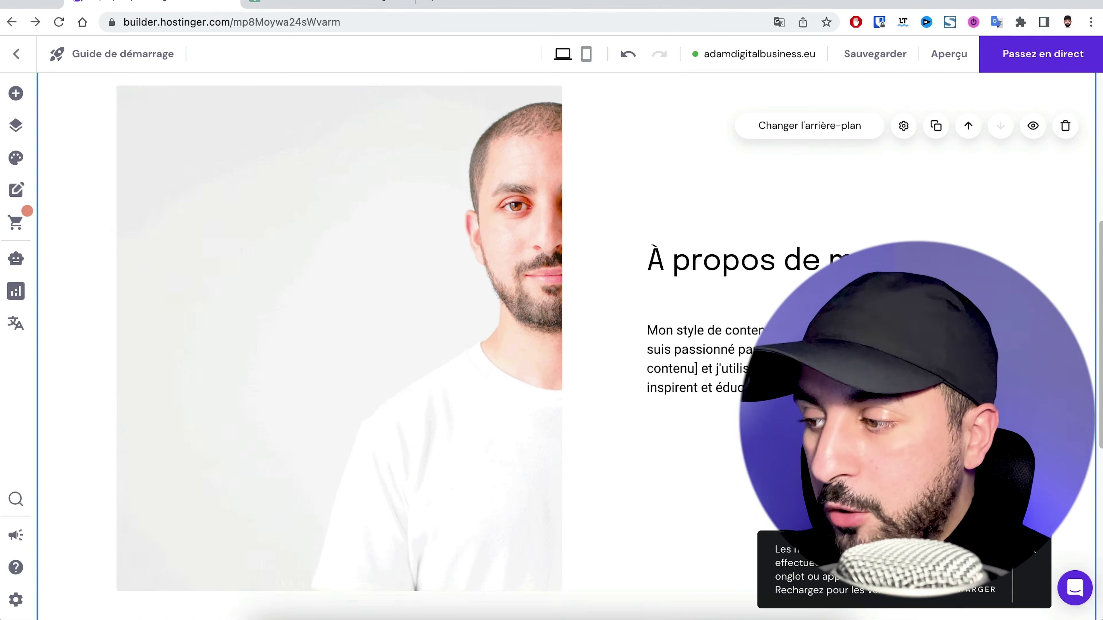
{"action": "scroll", "coordinate": [564, 347], "scroll_direction": "down", "scroll_amount": 3}
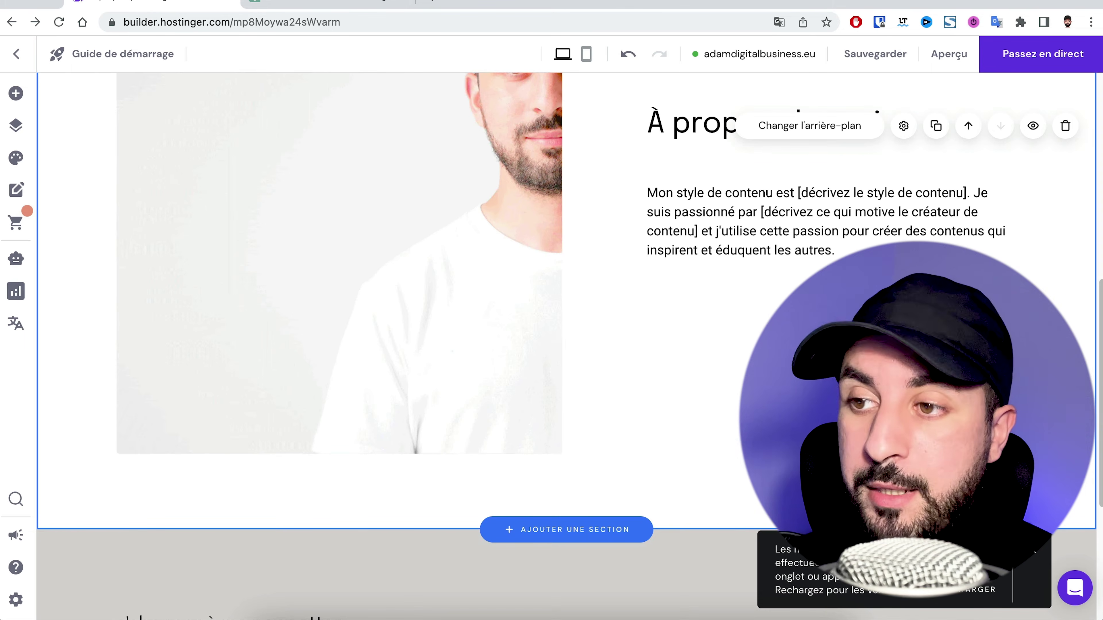
{"action": "left_click", "coordinate": [16, 126]}
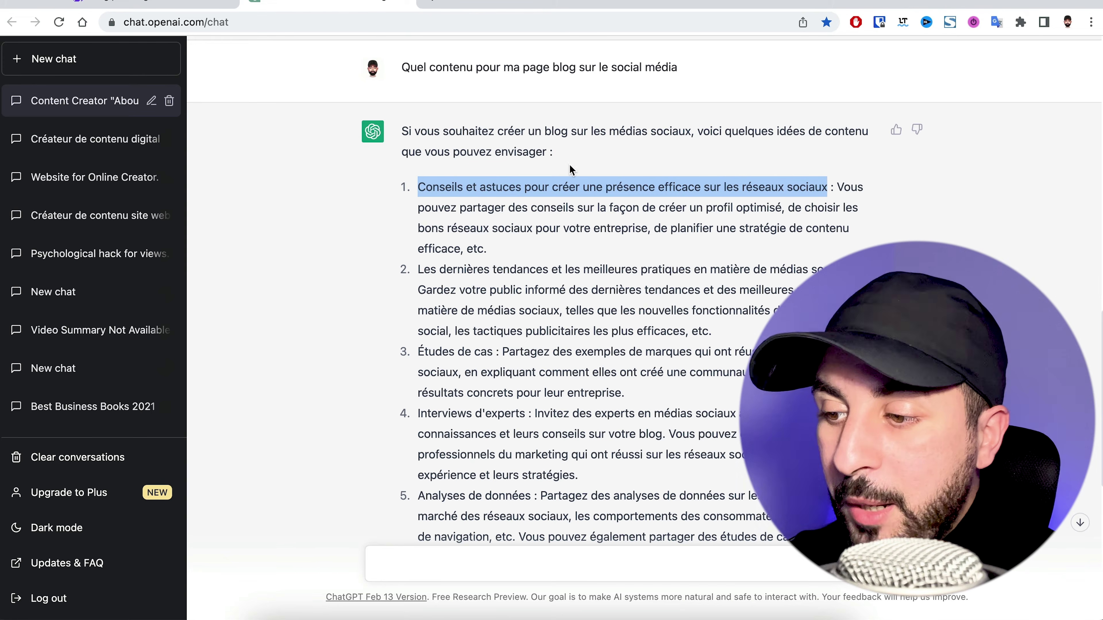
Copy the heading 'Conseils et astuces pour créer une présence efficace sur les réseaux sociaux' from ChatGPT
{"action": "scroll", "coordinate": [578, 172], "scroll_direction": "down", "scroll_amount": 7}
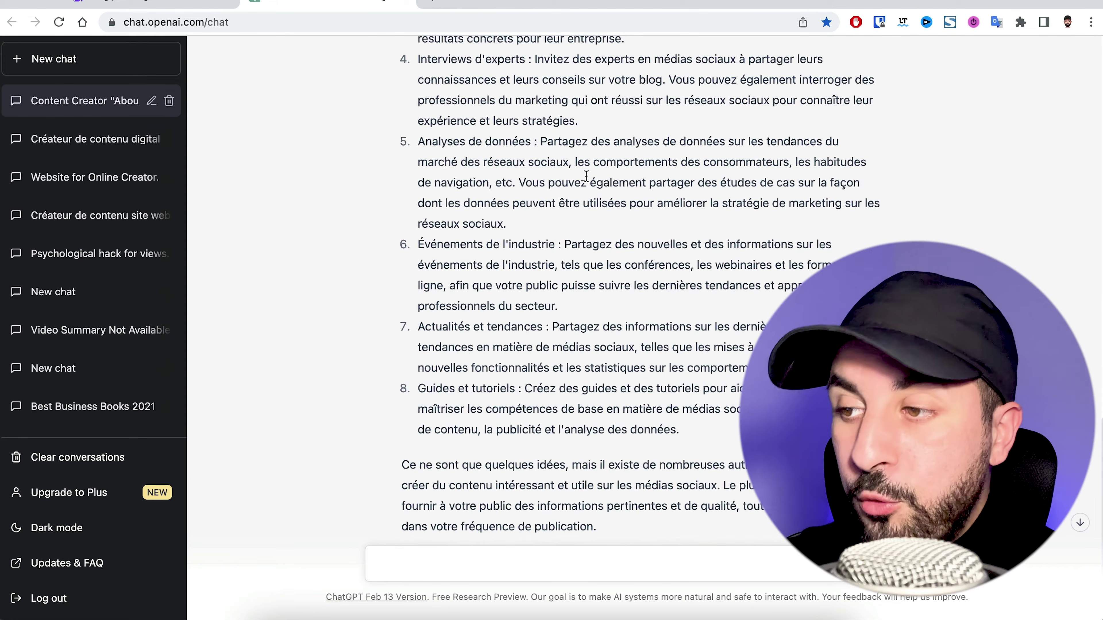
{"action": "scroll", "coordinate": [586, 175], "scroll_direction": "up", "scroll_amount": 7}
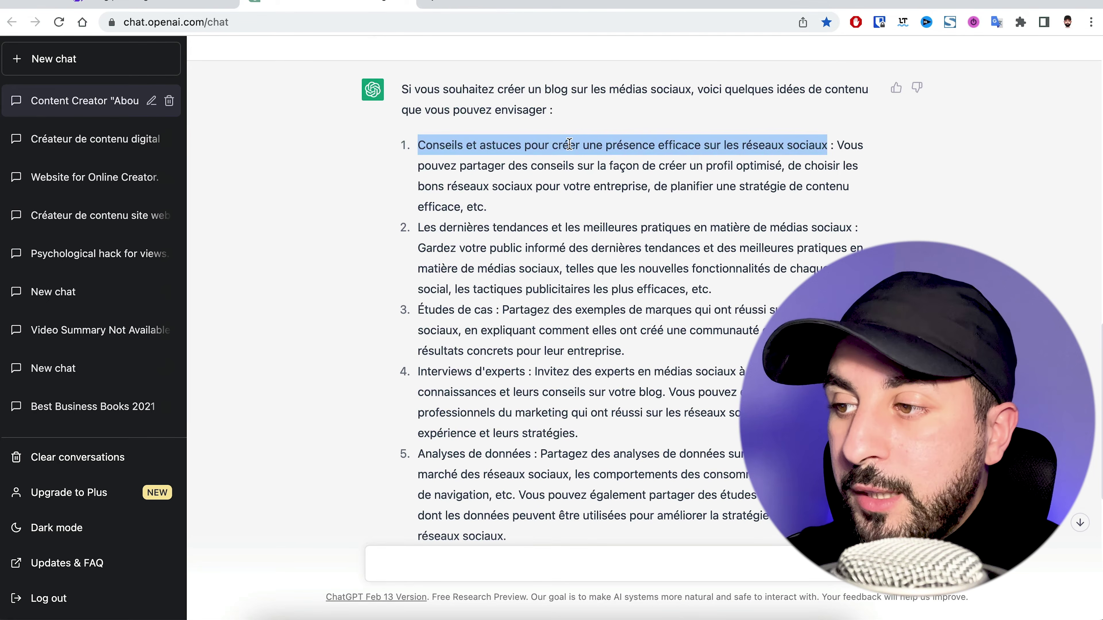
{"action": "right_click", "coordinate": [569, 143]}
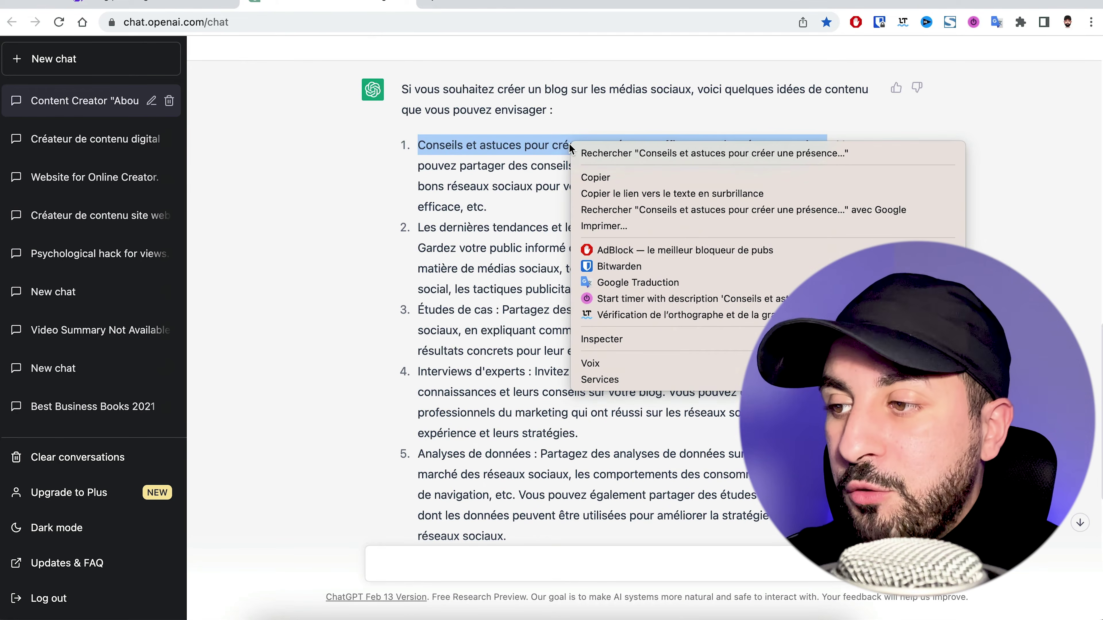
{"action": "left_click", "coordinate": [597, 176]}
{"action": "left_click", "coordinate": [217, 6]}
Paste 'Conseils et astuces pour créer une présence efficace sur les réseaux sociaux' as the marketing post's title and save
{"action": "left_click", "coordinate": [410, 182]}
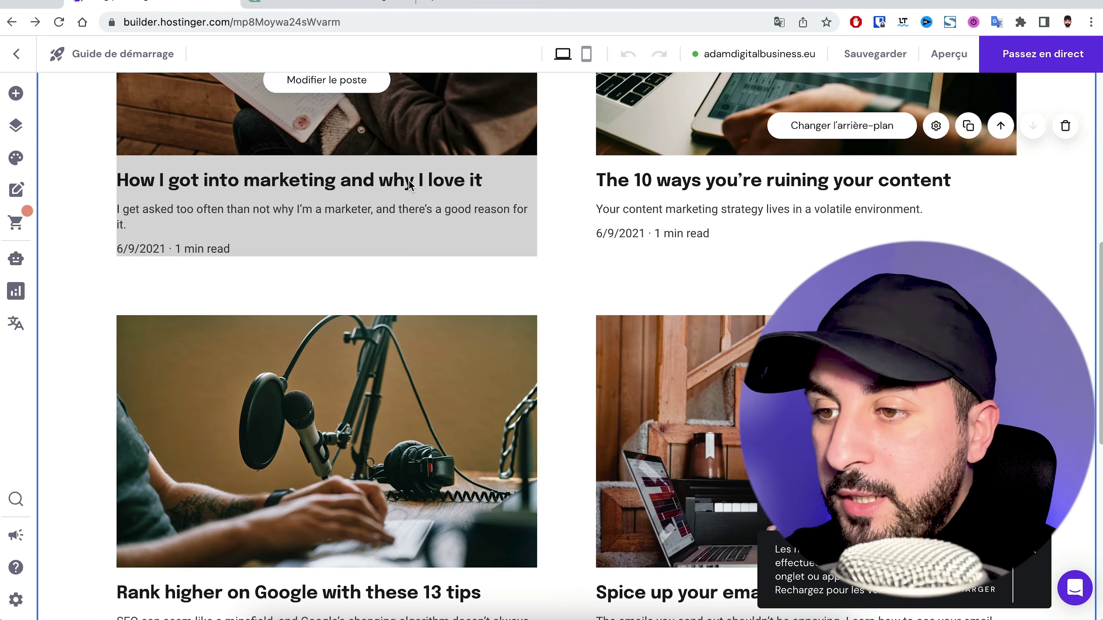
{"action": "scroll", "coordinate": [343, 182], "scroll_direction": "up", "scroll_amount": 3}
{"action": "left_click", "coordinate": [300, 228]}
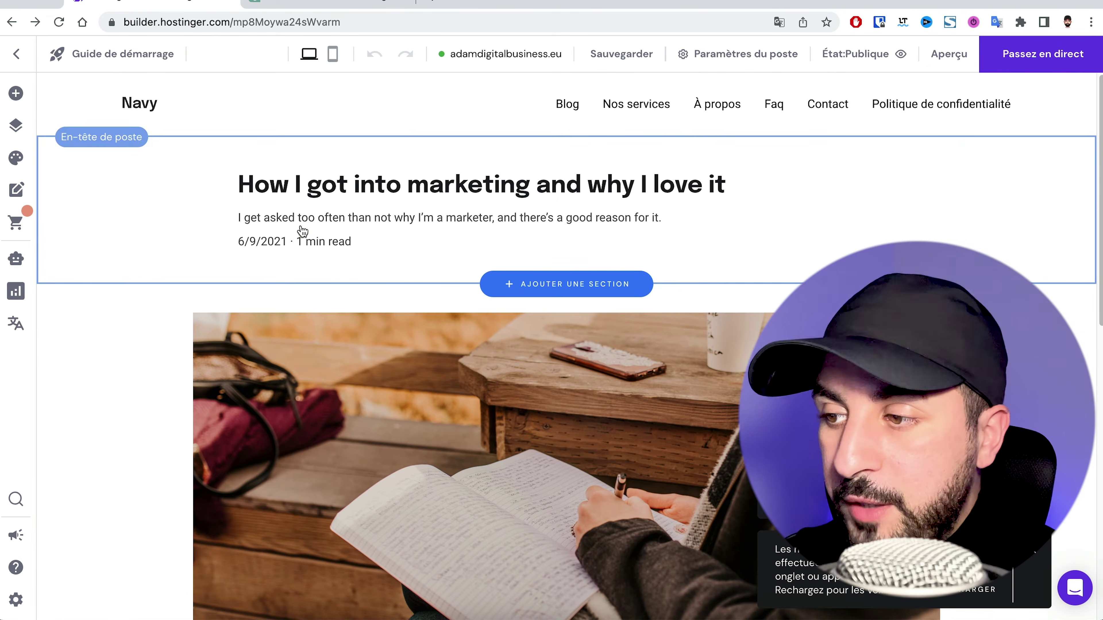
{"action": "left_click", "coordinate": [739, 54]}
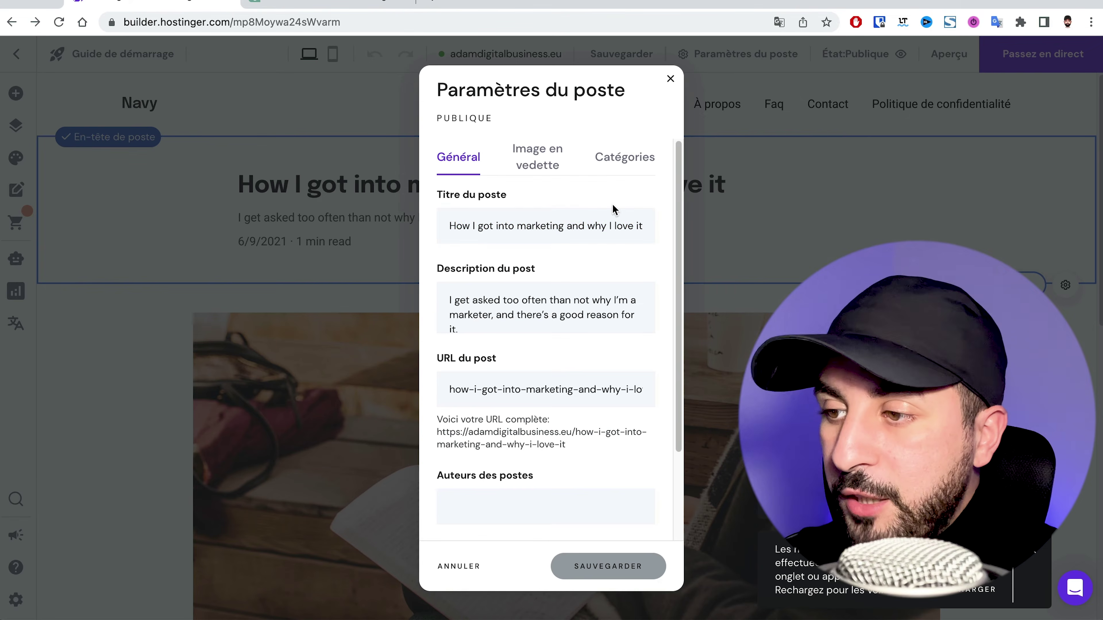
{"action": "left_click", "coordinate": [527, 235]}
{"action": "key", "text": "ctrl+a"}
{"action": "type", "text": "Conseils et astuces pour créer une présence efficace sur les réseaux sociaux"}
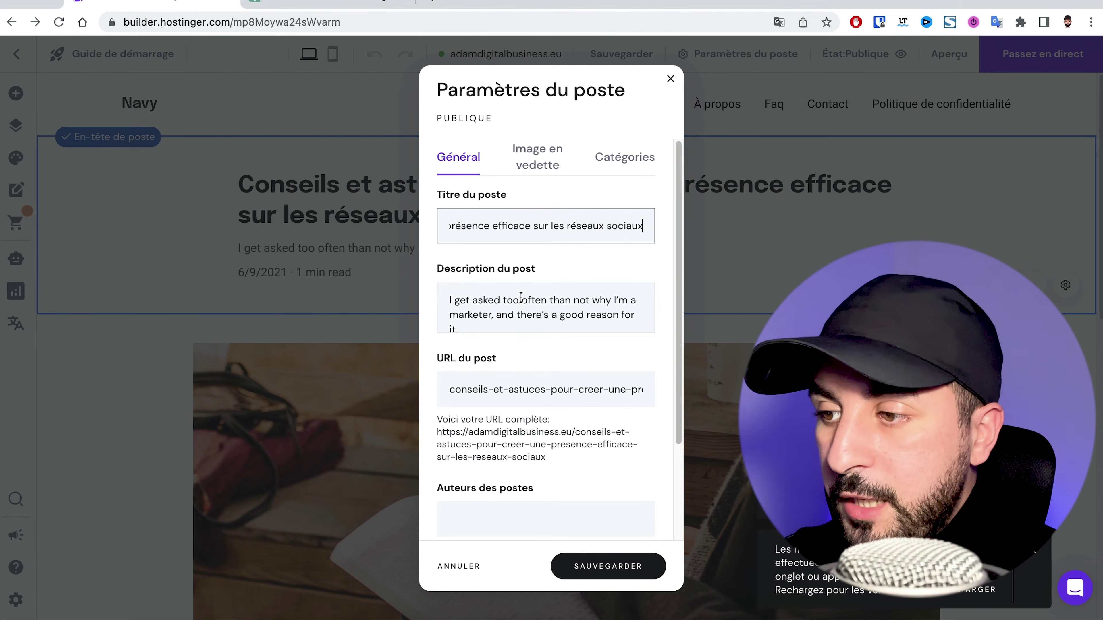
{"action": "double_click", "coordinate": [513, 303]}
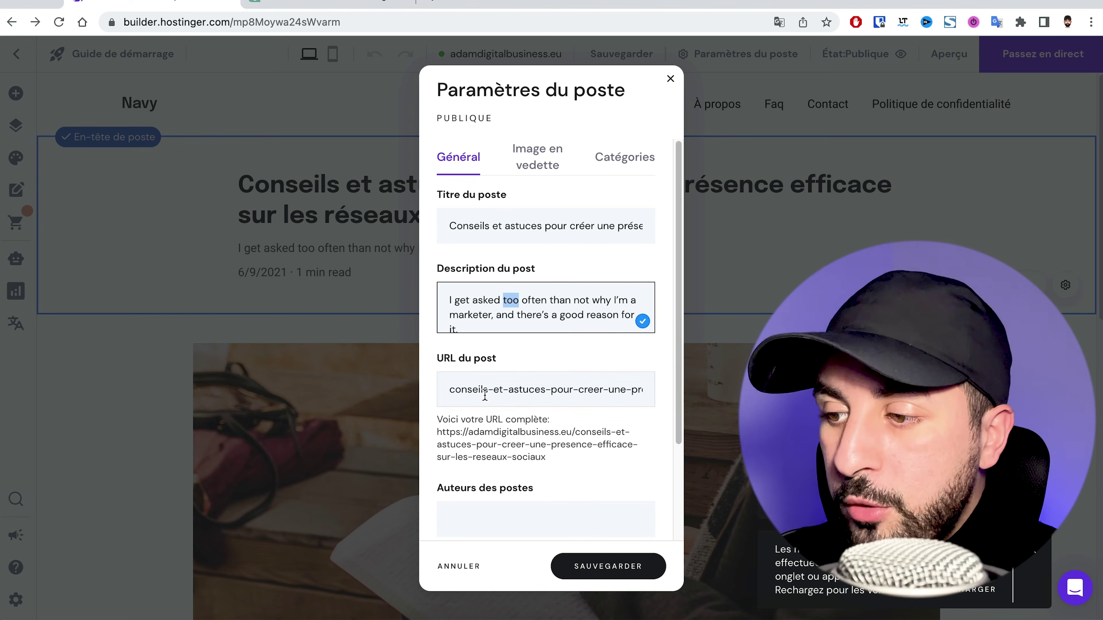
{"action": "left_click", "coordinate": [599, 567]}
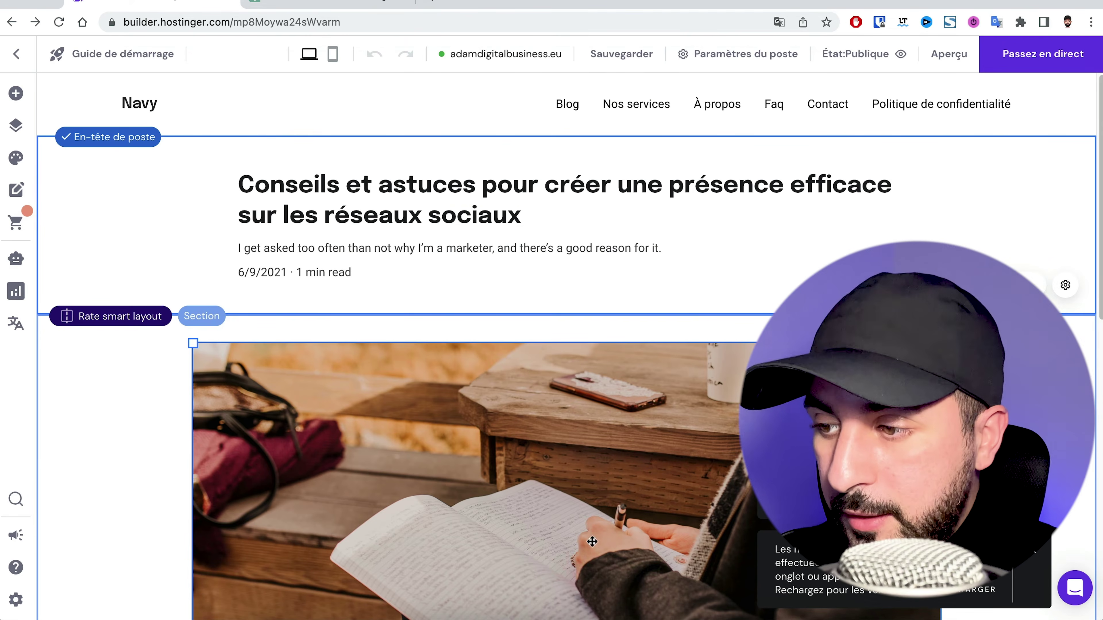
Scroll down the blog post and select its cover image
{"action": "scroll", "coordinate": [592, 438], "scroll_direction": "down", "scroll_amount": 1}
{"action": "scroll", "coordinate": [592, 438], "scroll_direction": "down", "scroll_amount": 5}
{"action": "left_click", "coordinate": [552, 360]}
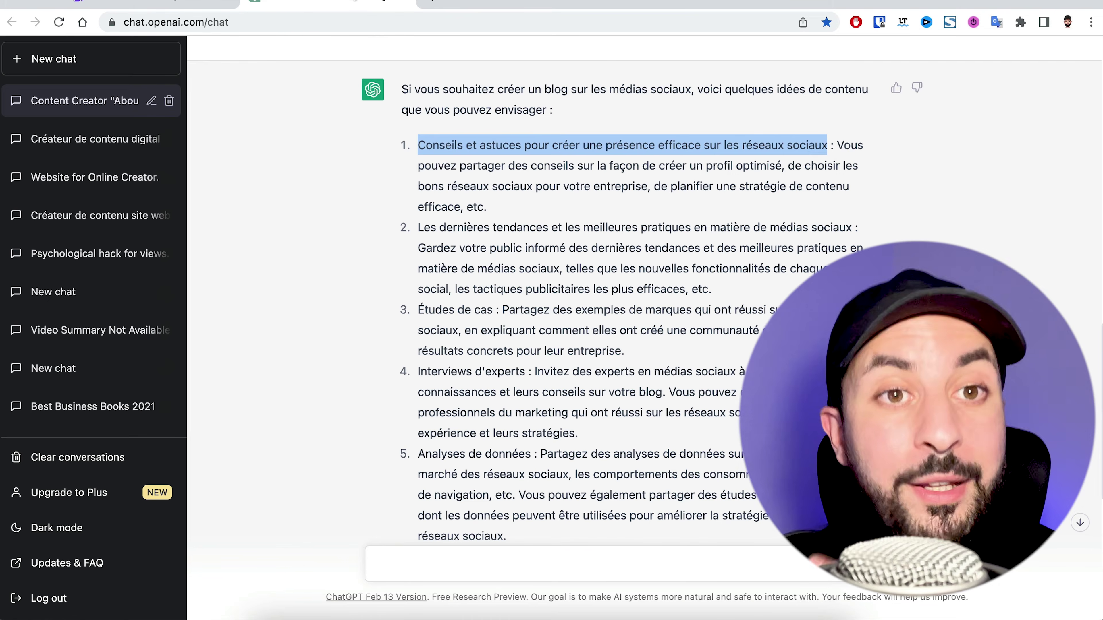
Send the copied heading 'Conseils et astuces pour créer une présence efficace…' to ChatGPT as a new prompt
{"action": "right_click", "coordinate": [495, 140]}
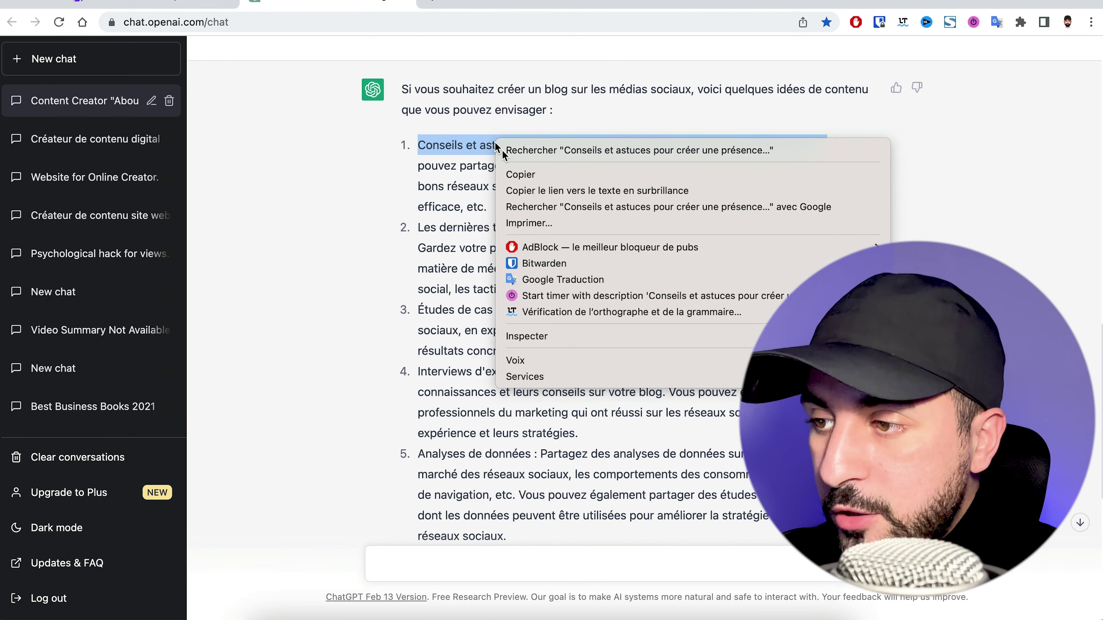
{"action": "left_click", "coordinate": [516, 174]}
{"action": "left_click", "coordinate": [444, 570]}
{"action": "type", "text": "Conseils et astuces pour créer une présence efficace sur les réseaux sociaux"}
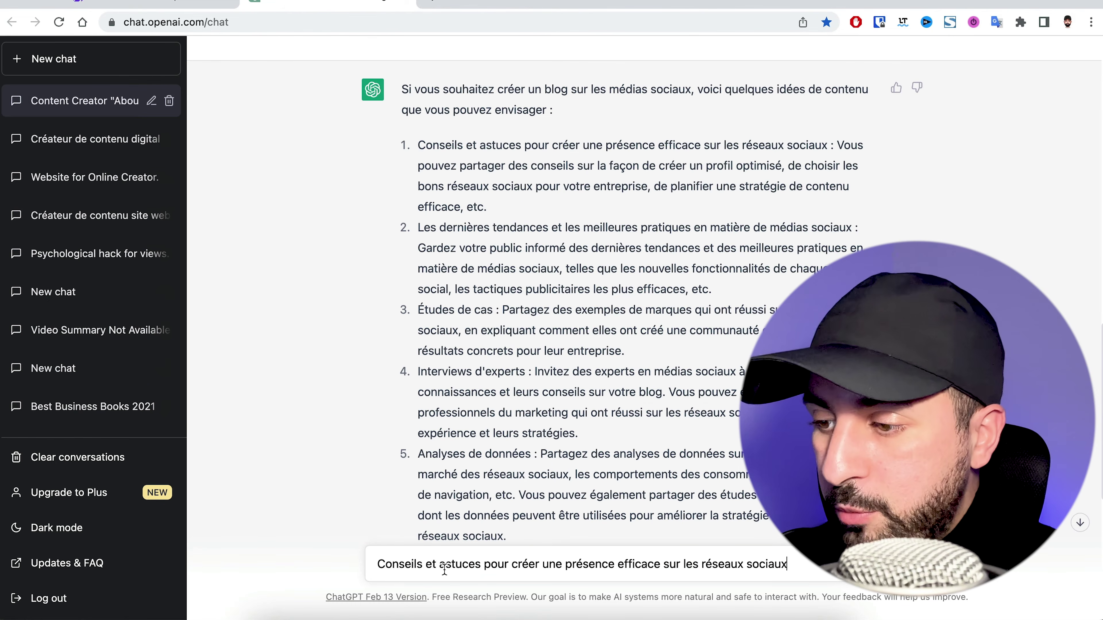
{"action": "key", "text": "Return"}
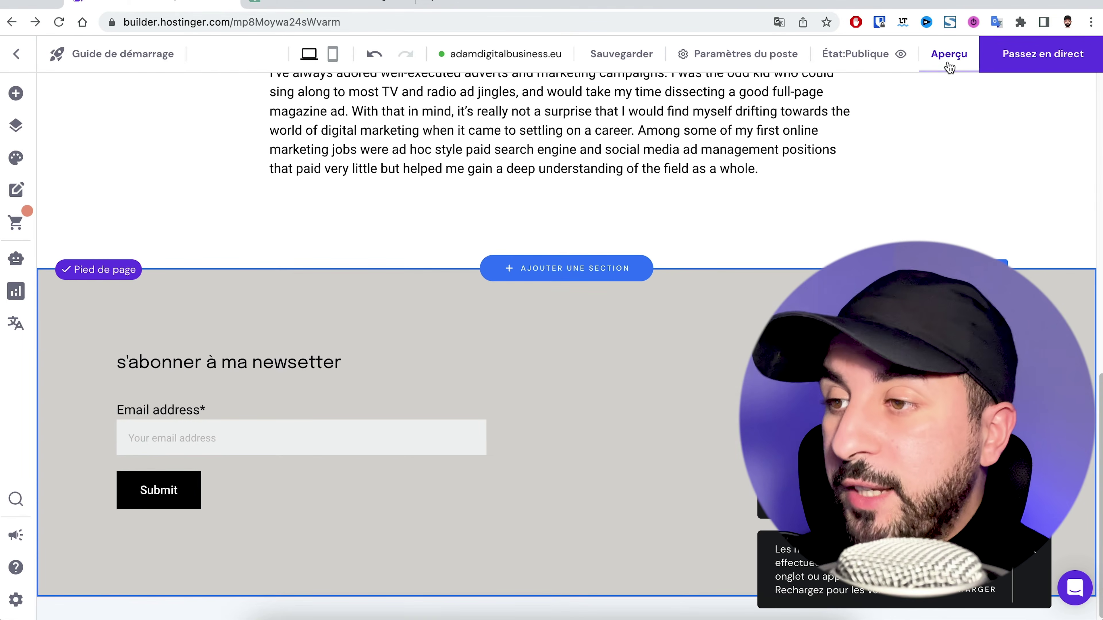
Preview the site, browsing the blog page, then the À propos page down to the white-shirt portrait
{"action": "left_click", "coordinate": [949, 65]}
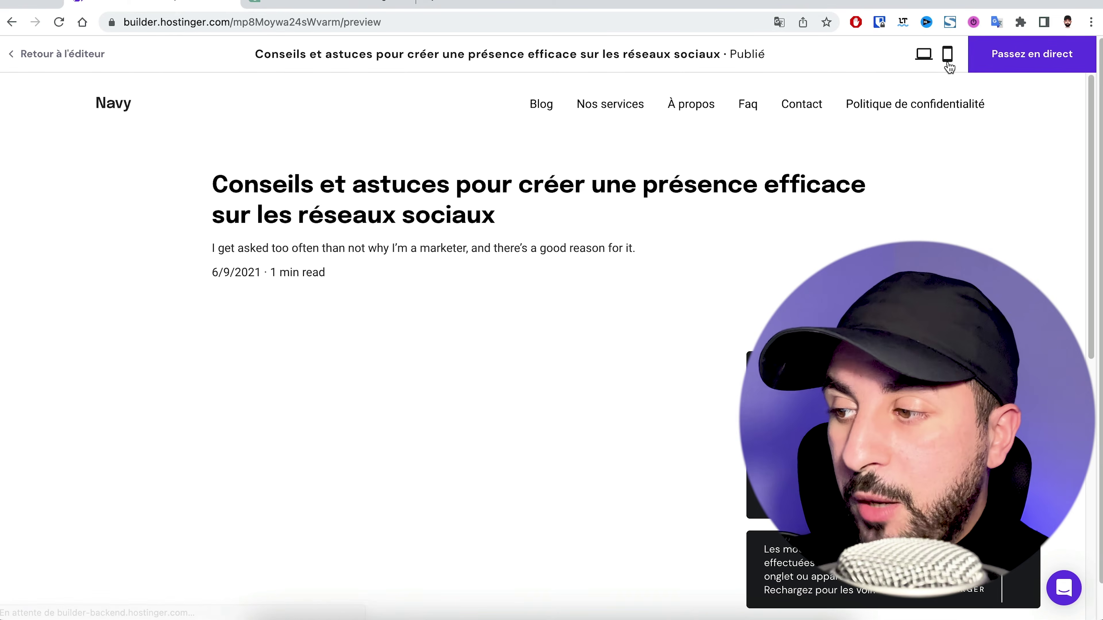
{"action": "left_click", "coordinate": [118, 105]}
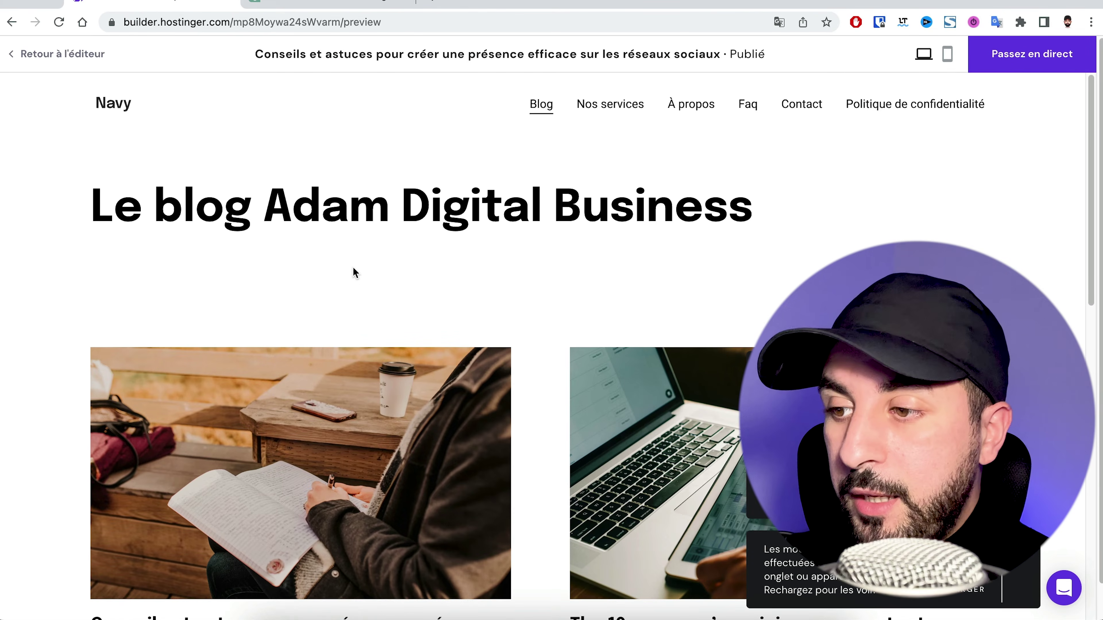
{"action": "scroll", "coordinate": [353, 270], "scroll_direction": "down", "scroll_amount": 20}
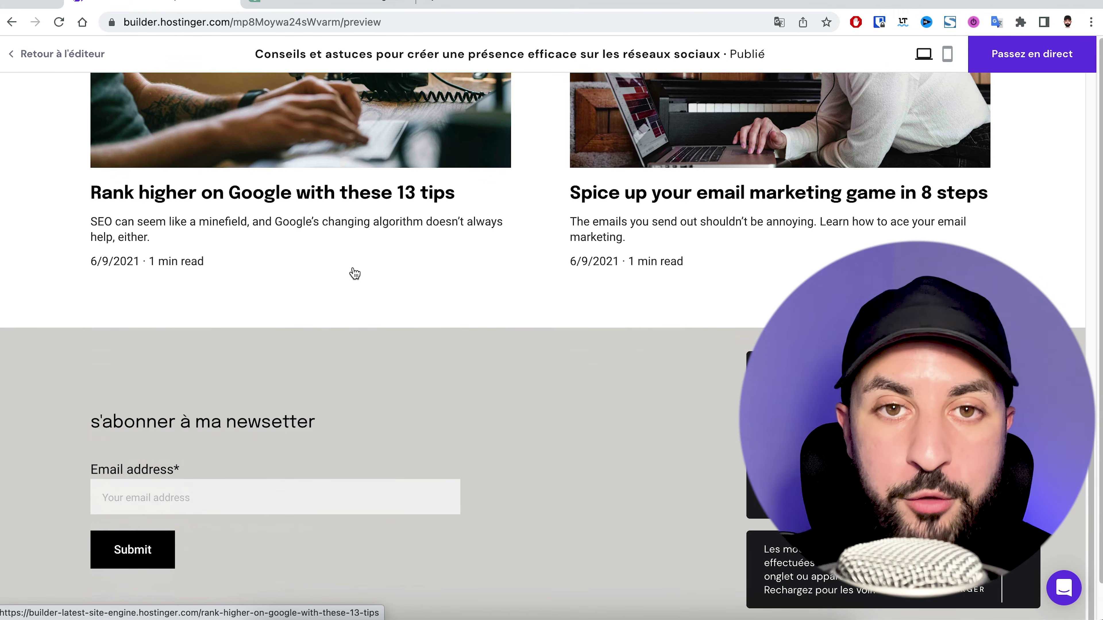
{"action": "scroll", "coordinate": [354, 273], "scroll_direction": "up", "scroll_amount": 20}
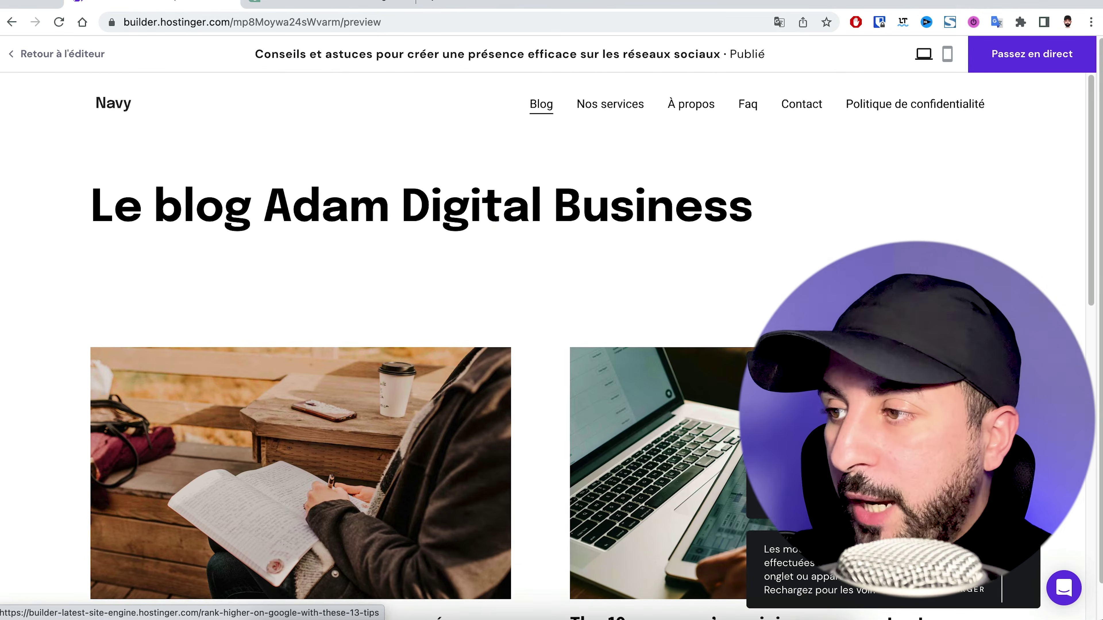
{"action": "left_click", "coordinate": [690, 104]}
{"action": "scroll", "coordinate": [688, 103], "scroll_direction": "down", "scroll_amount": 1}
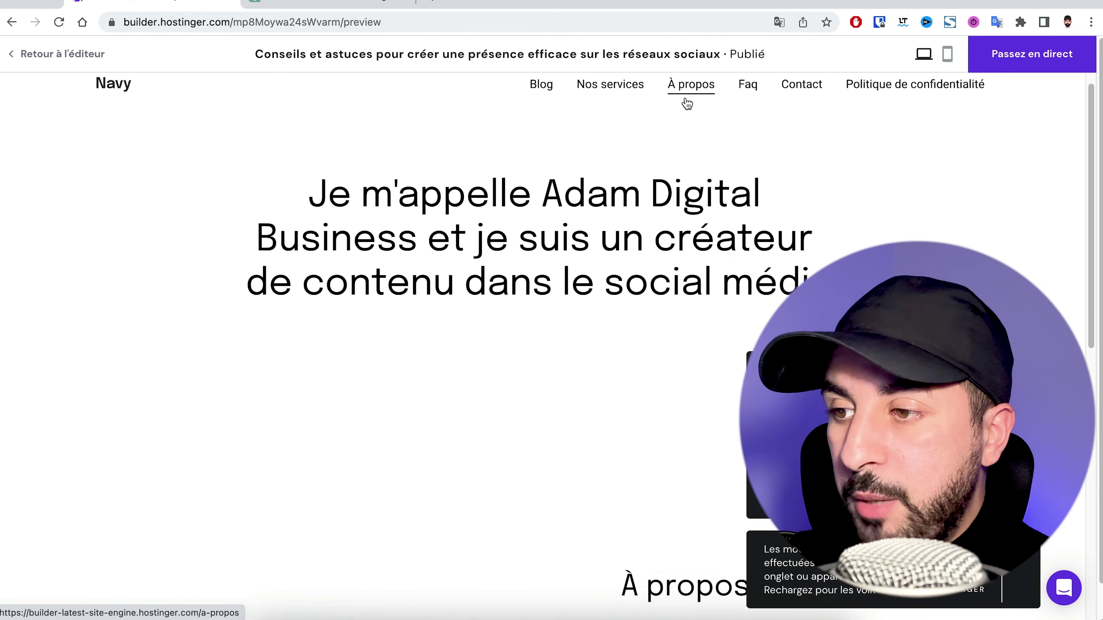
{"action": "scroll", "coordinate": [401, 243], "scroll_direction": "down", "scroll_amount": 7}
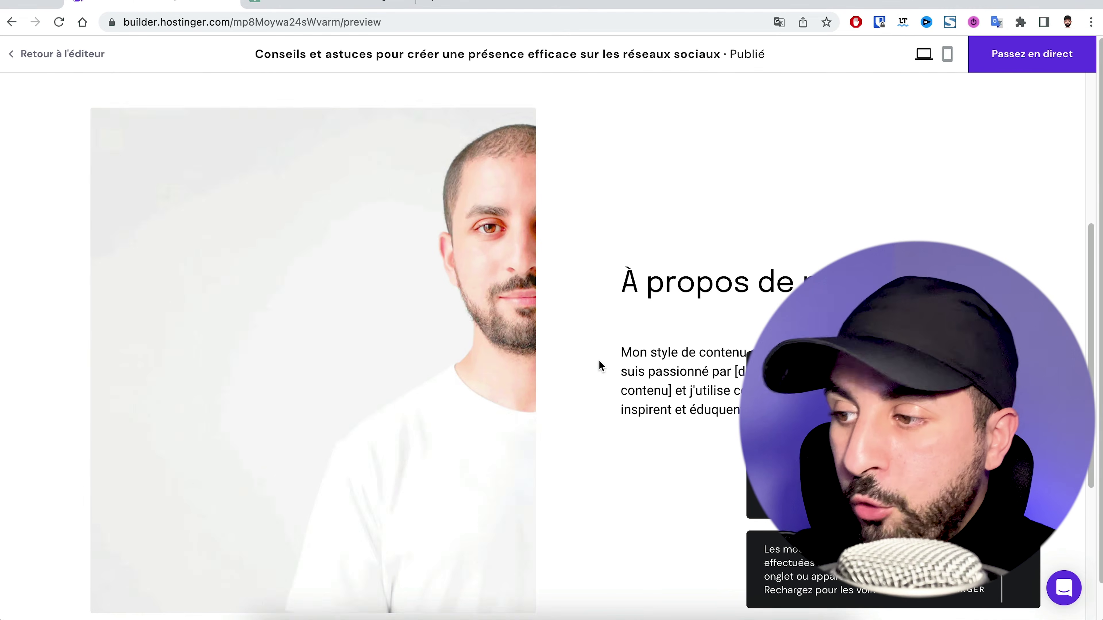
{"action": "scroll", "coordinate": [612, 374], "scroll_direction": "down", "scroll_amount": 3}
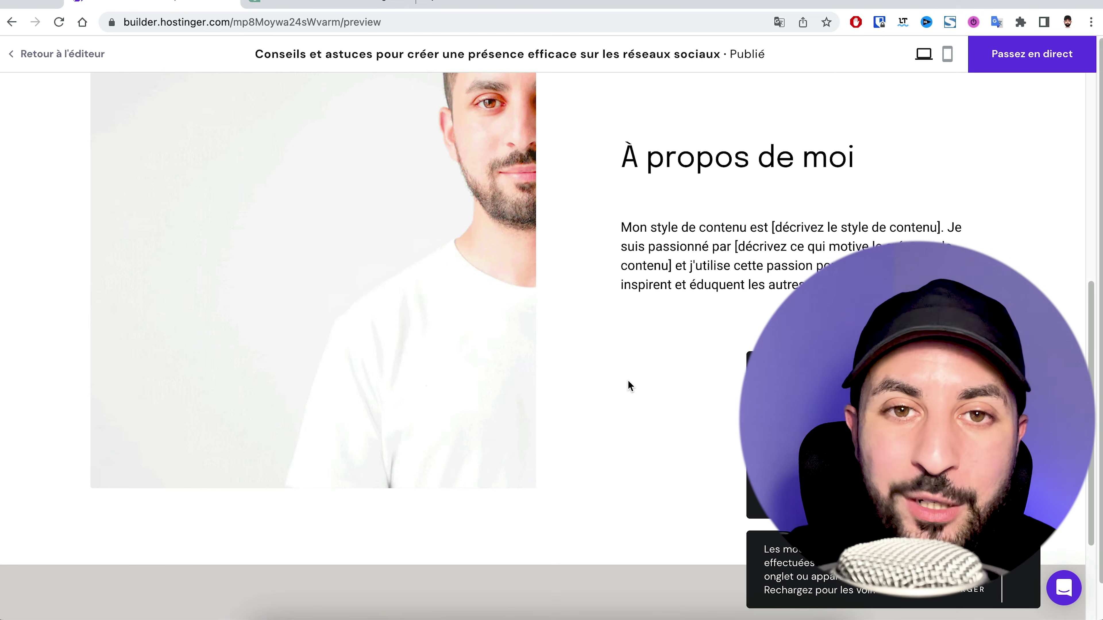